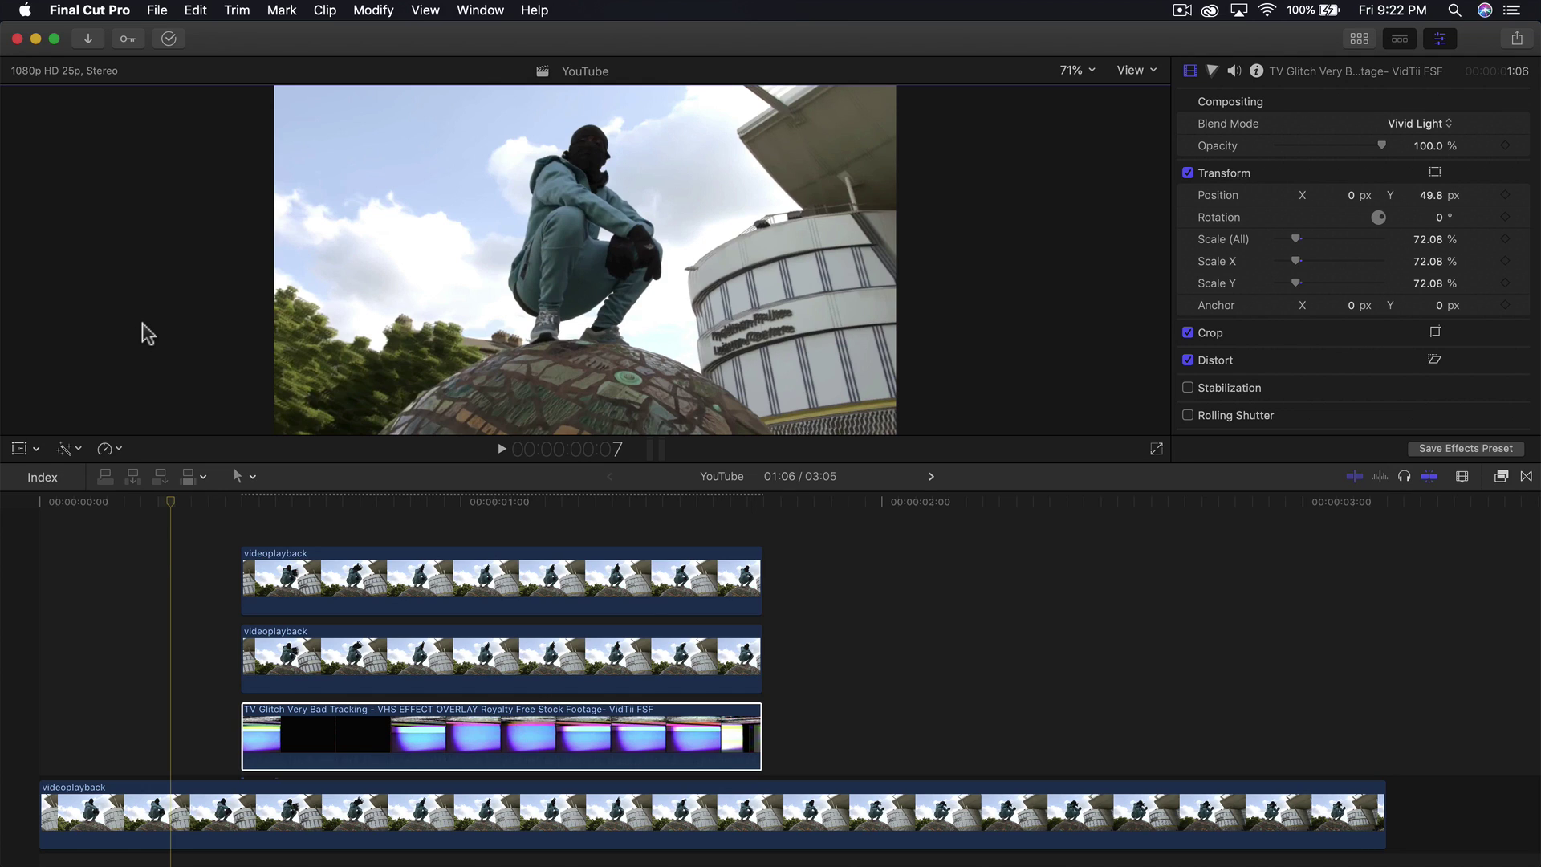
Activate the timeline and move the playhead back to frame 00:06.
click(174, 531)
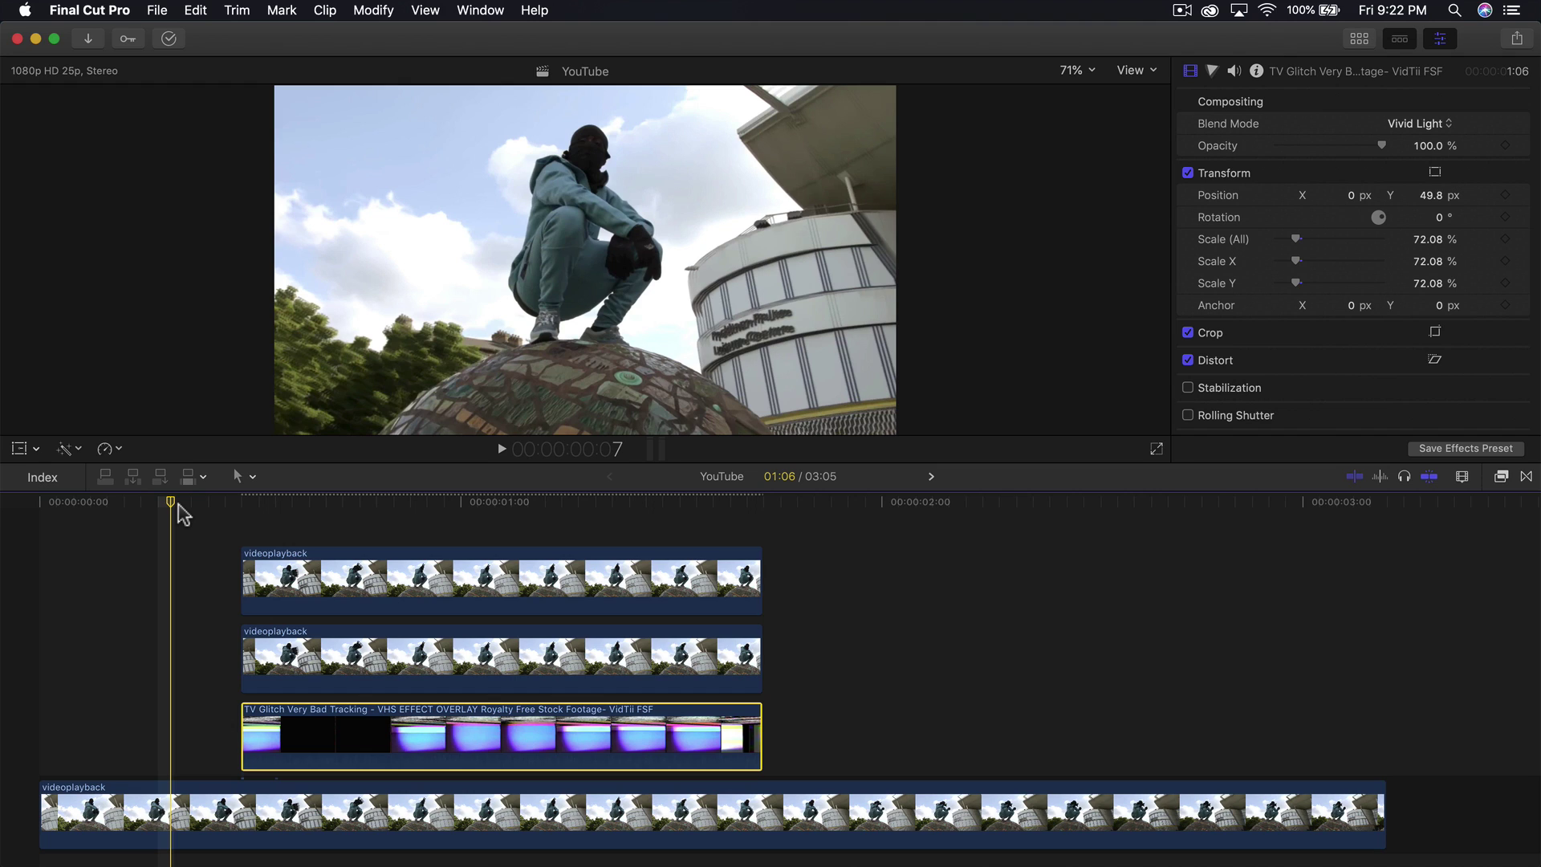
drag(178, 505, 156, 501)
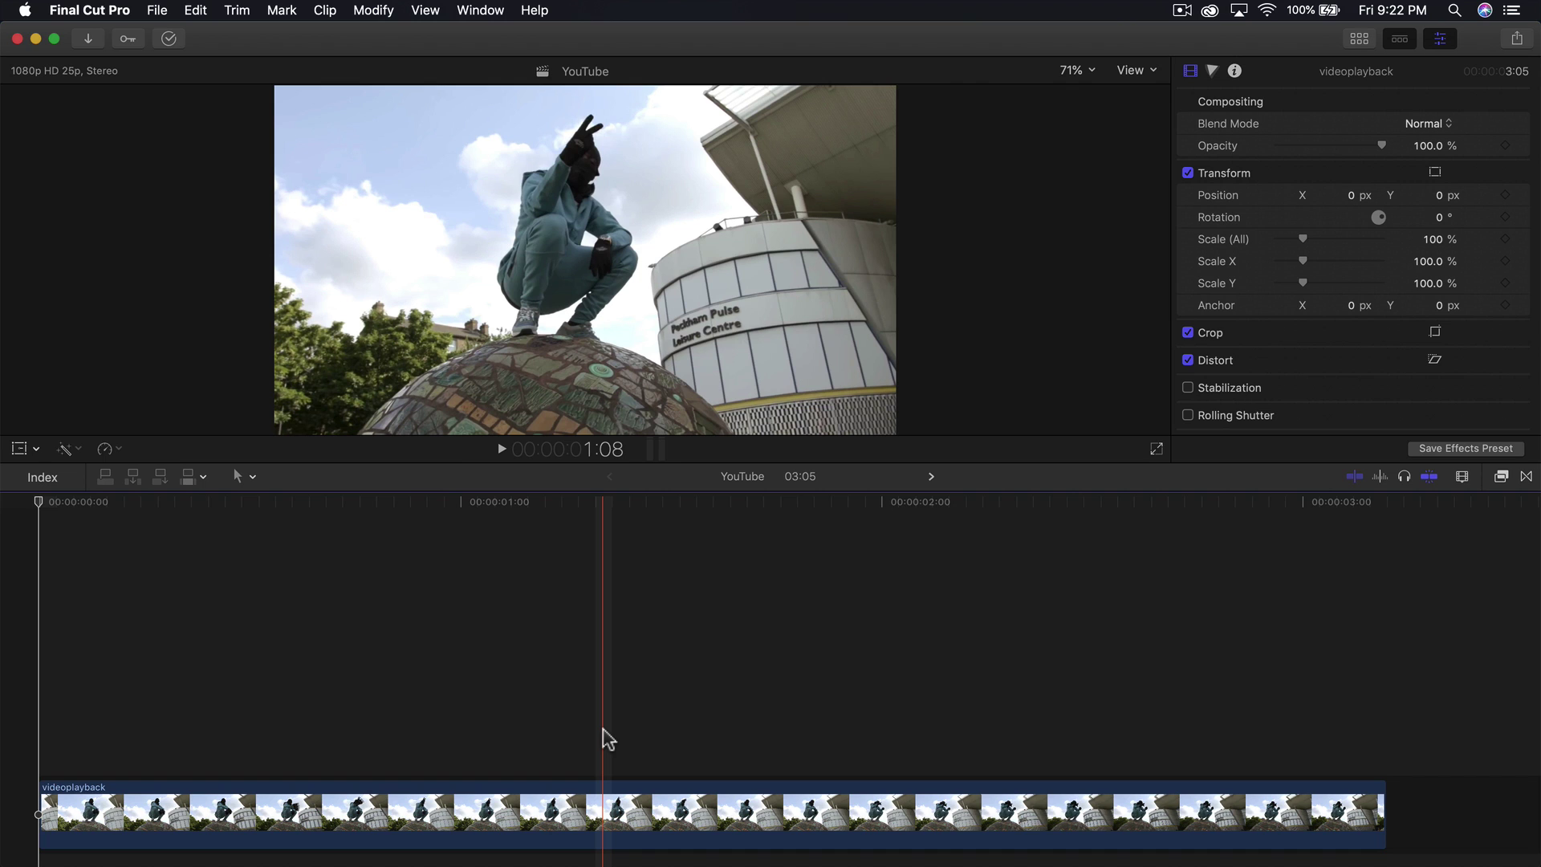
Blade the videoplayback clip at two points, splitting it into three pieces.
scroll(607, 738, down, 2)
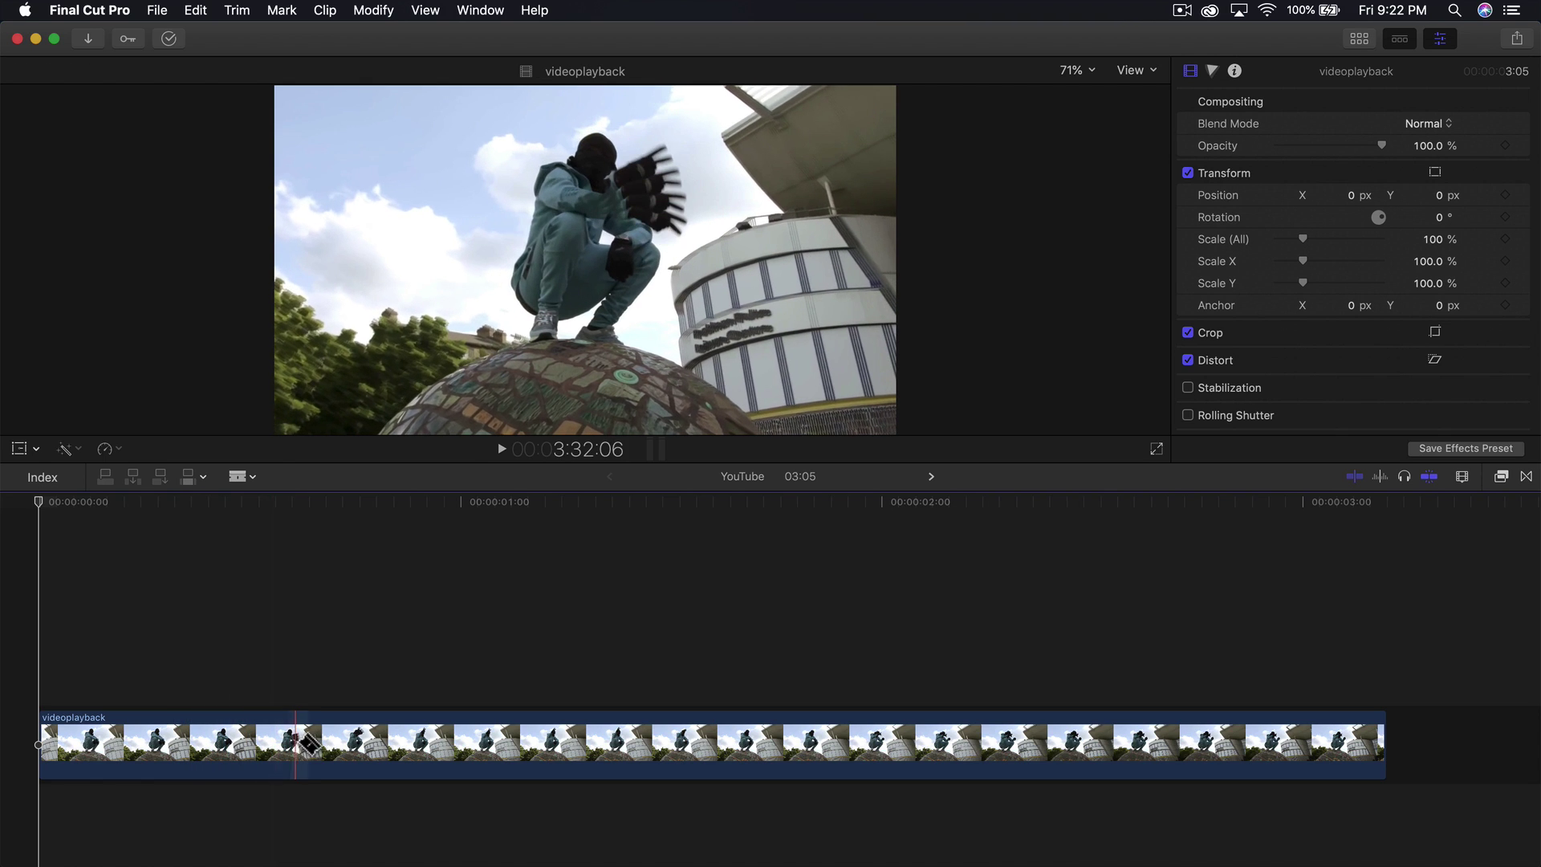
key(b)
click(291, 743)
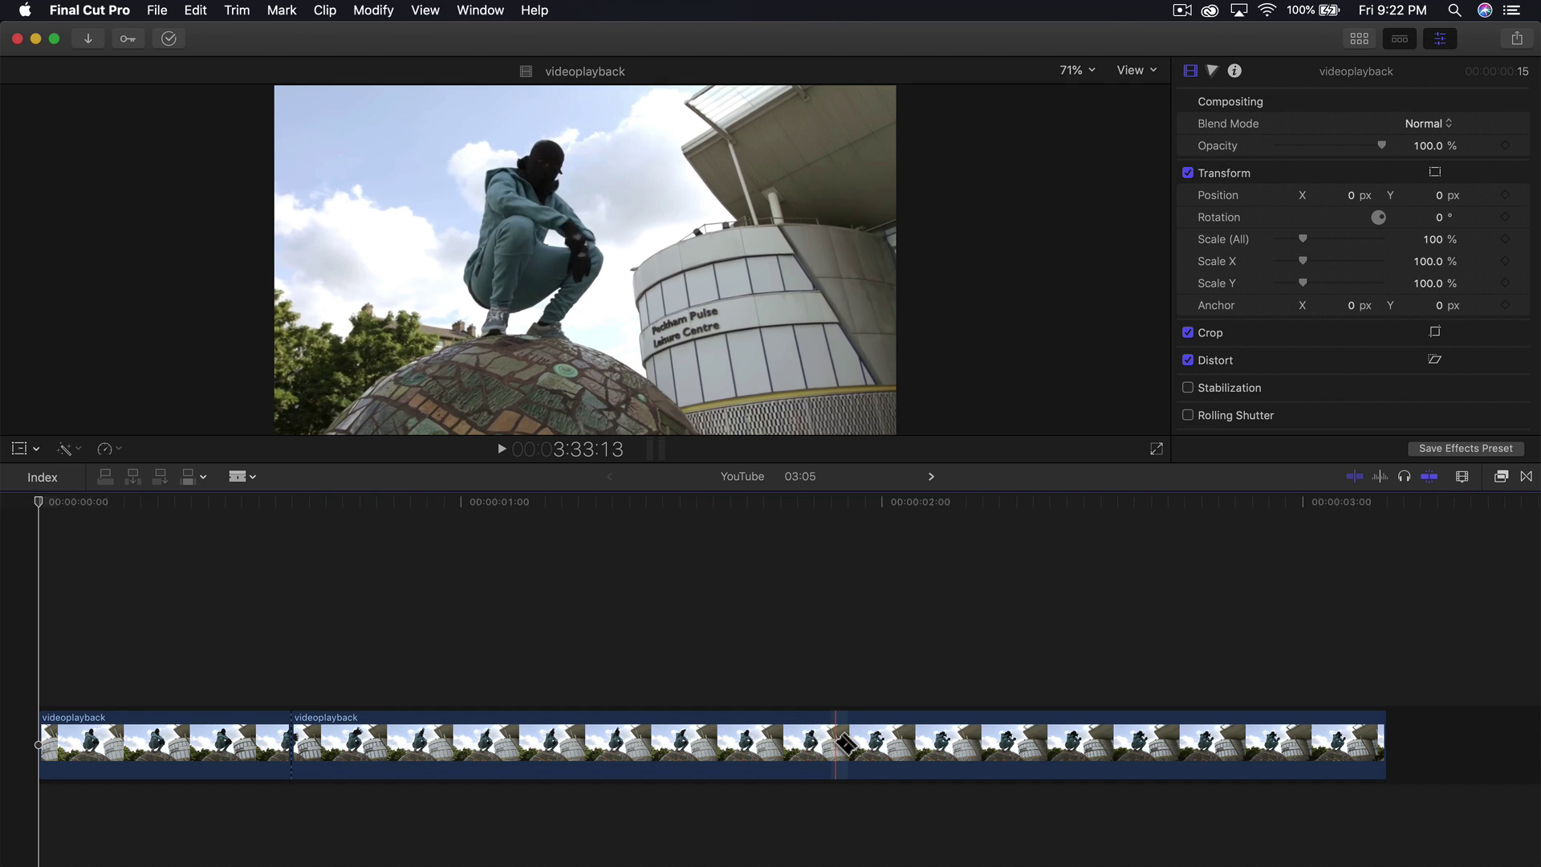
click(814, 743)
Option-drag a copy of the middle piece above the storyline as a connected clip.
key(a)
click(574, 743)
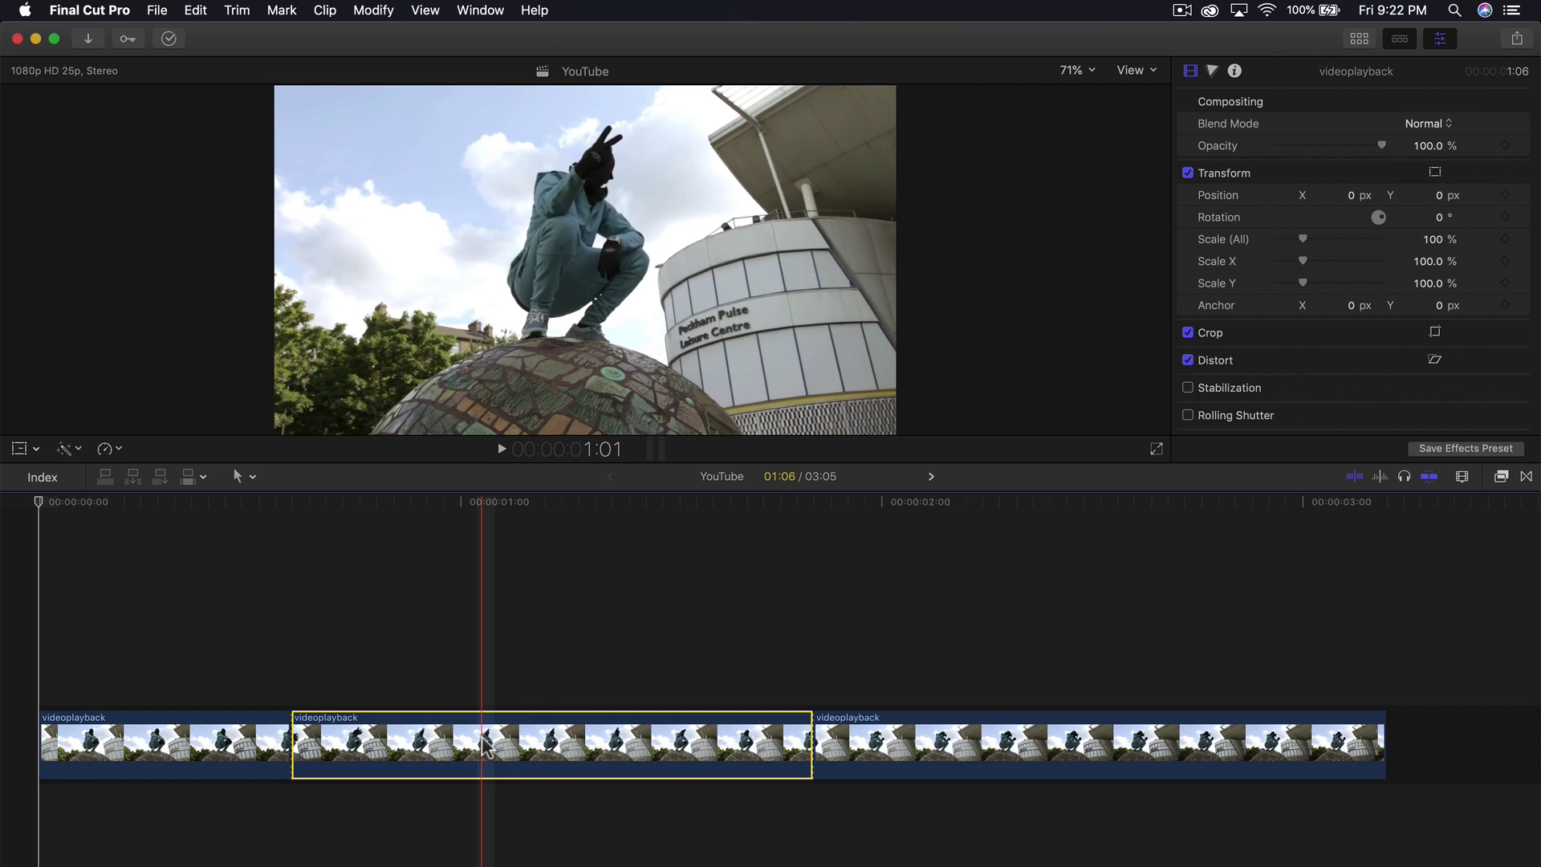
drag(486, 747, 493, 690)
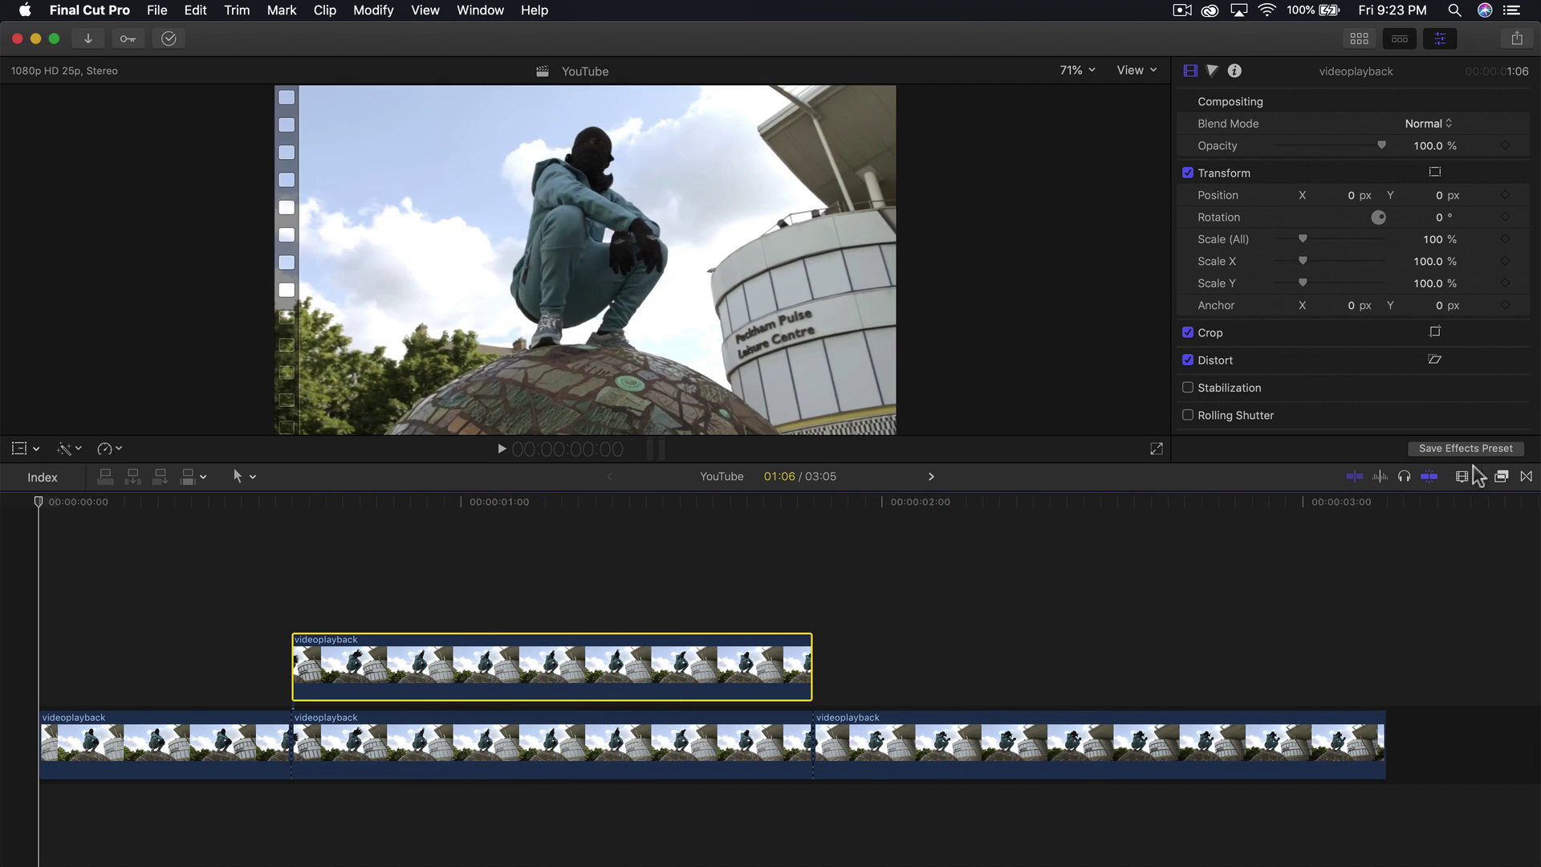
Apply Draw Mask from the Masks effects to the stacked copy and park the playhead inside it.
click(1501, 476)
scroll(1276, 674, down, 3)
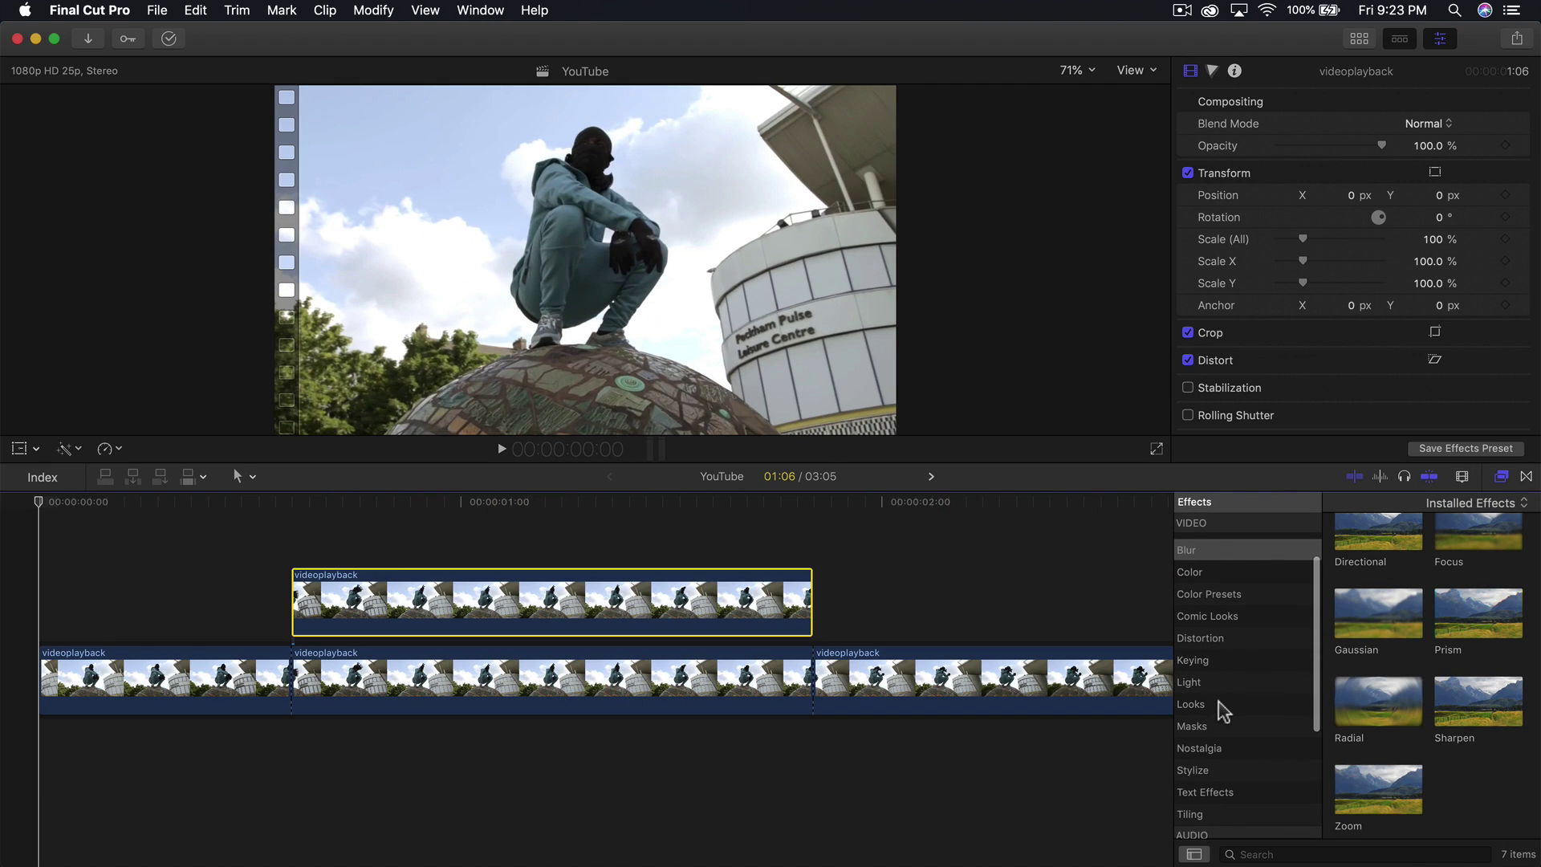
click(1202, 727)
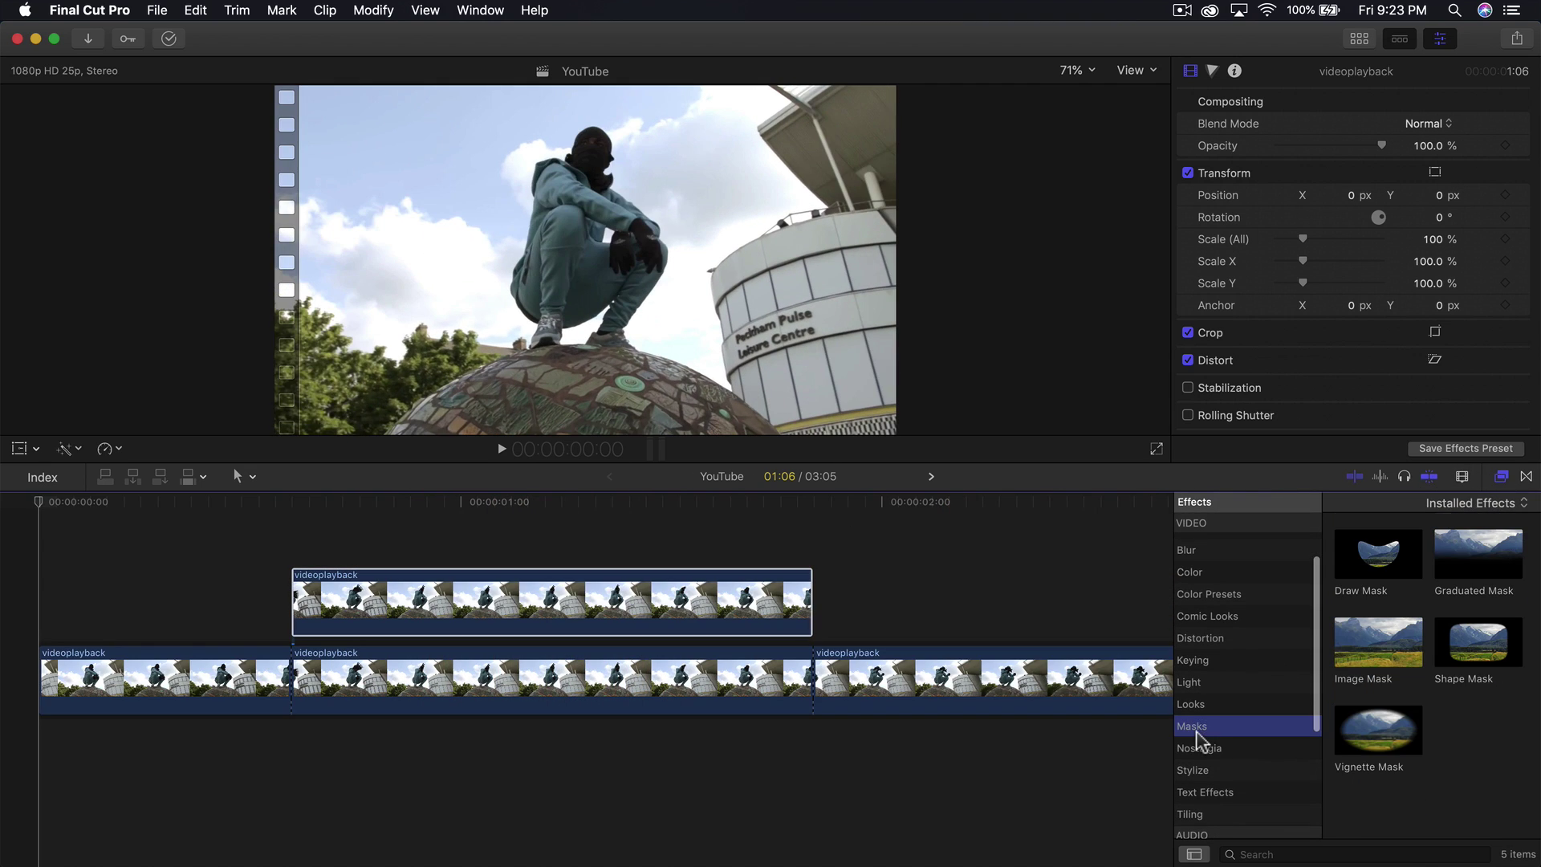
double_click(1378, 558)
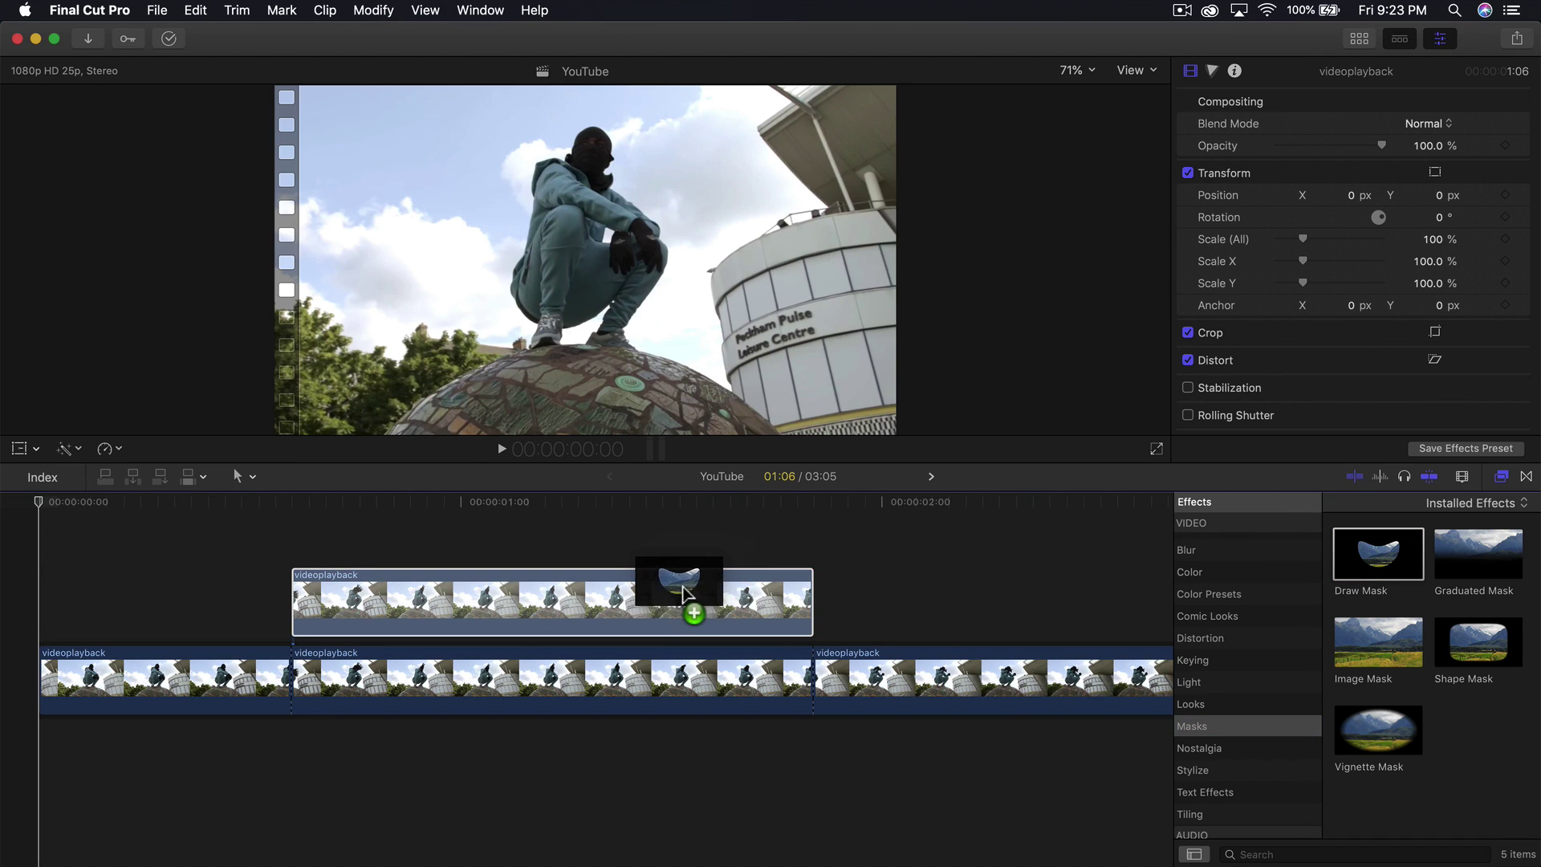
click(1499, 477)
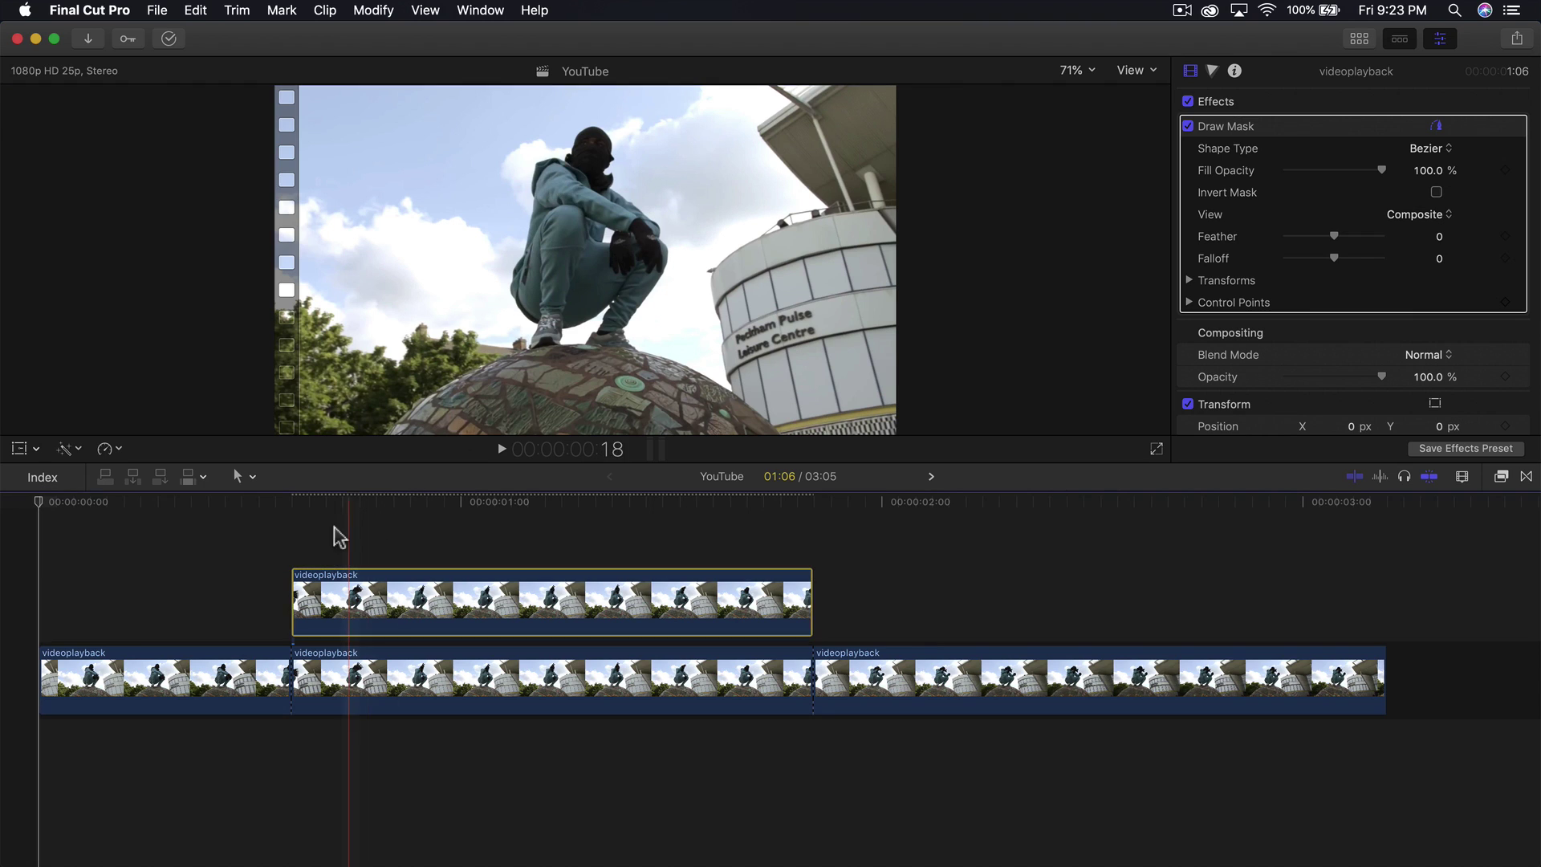
mouse_move(301, 506)
mouse_down()
mouse_move(385, 499)
mouse_move(297, 501)
mouse_up()
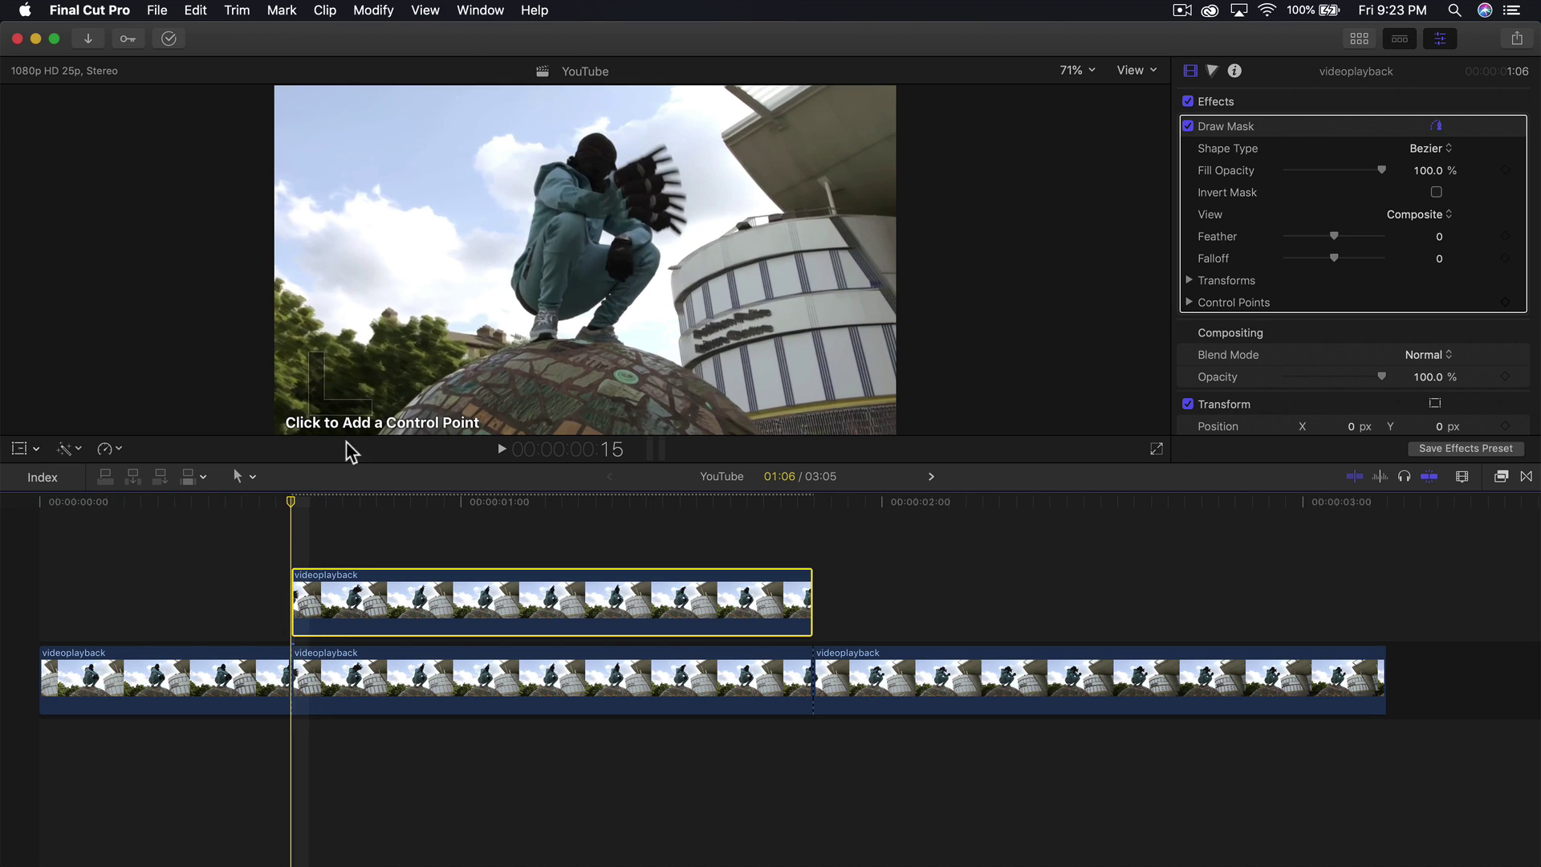
Place mask points from the figure's foot up the leg and back, around the hood and head.
click(531, 350)
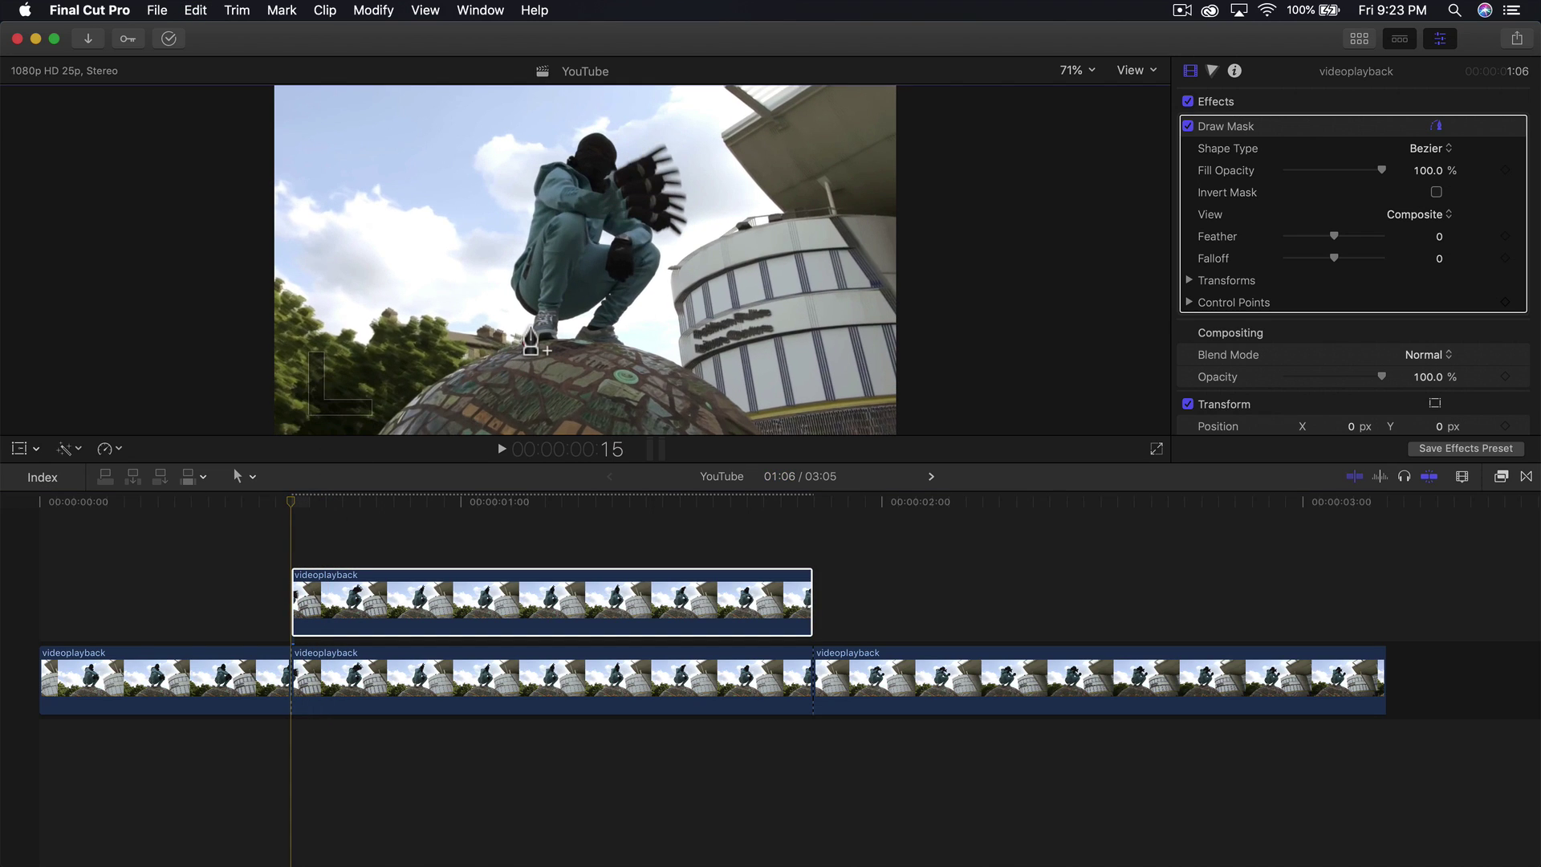
click(531, 326)
click(525, 313)
click(511, 297)
click(511, 268)
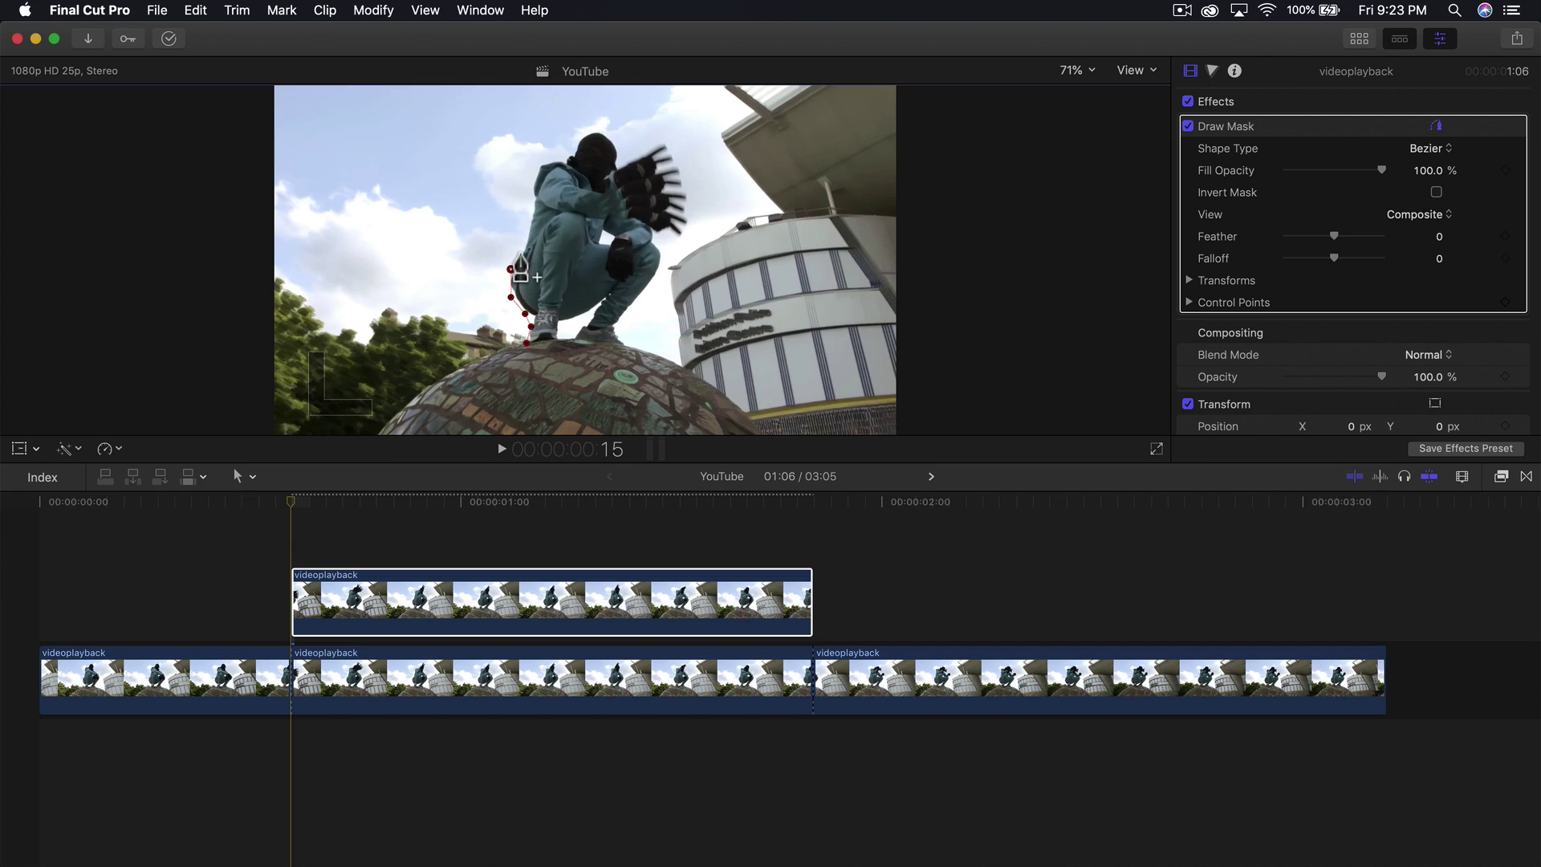
click(522, 243)
click(528, 215)
click(530, 190)
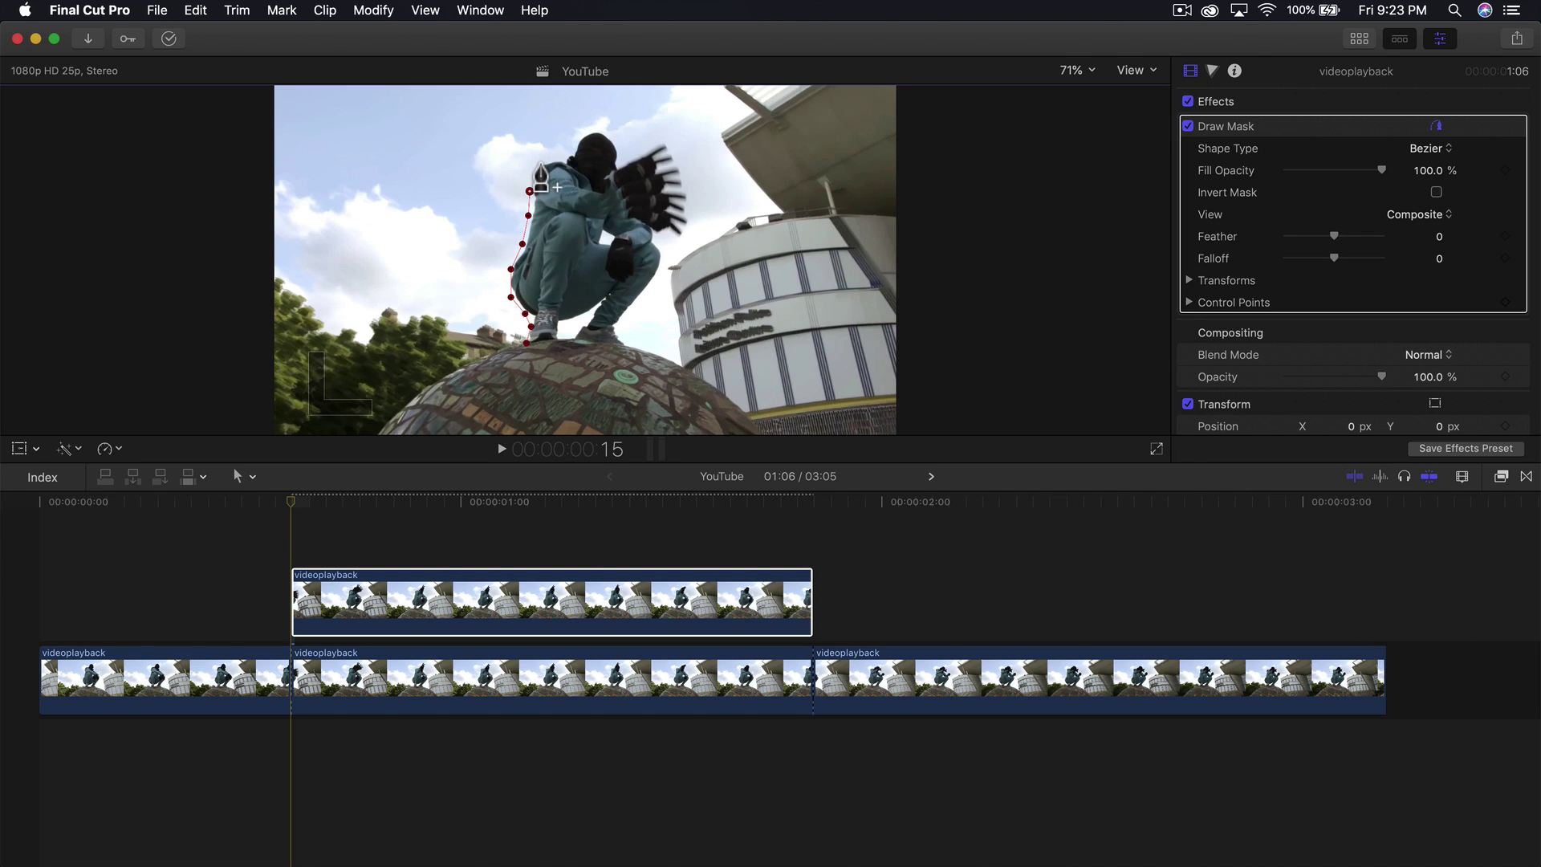
click(540, 166)
click(559, 155)
click(572, 142)
click(590, 128)
click(606, 130)
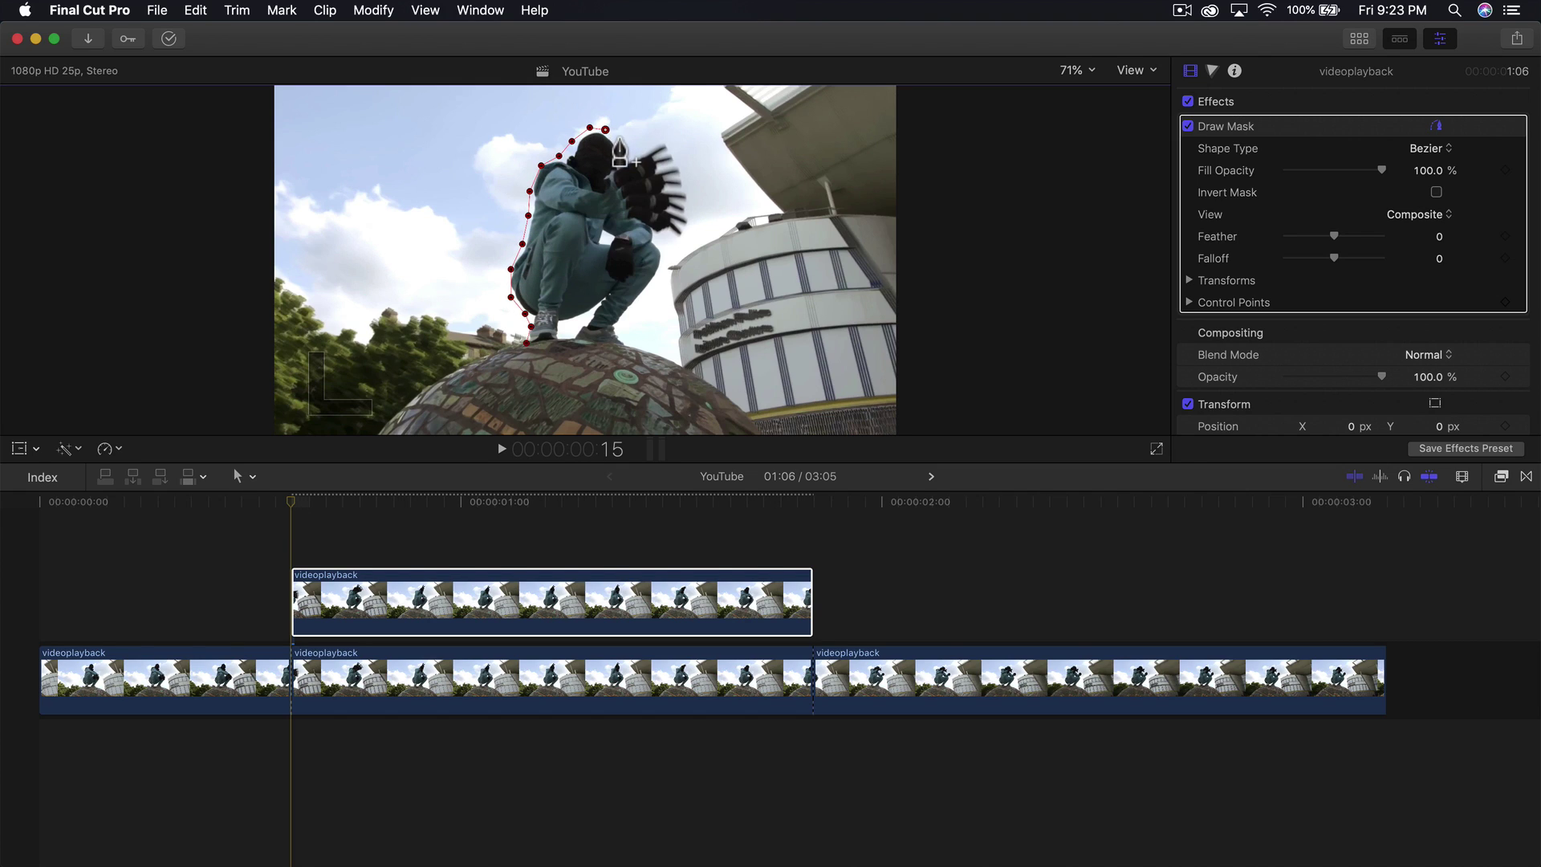
Continue the mask around the raised hand, down the right side and leg, and along the feet.
click(624, 144)
click(651, 149)
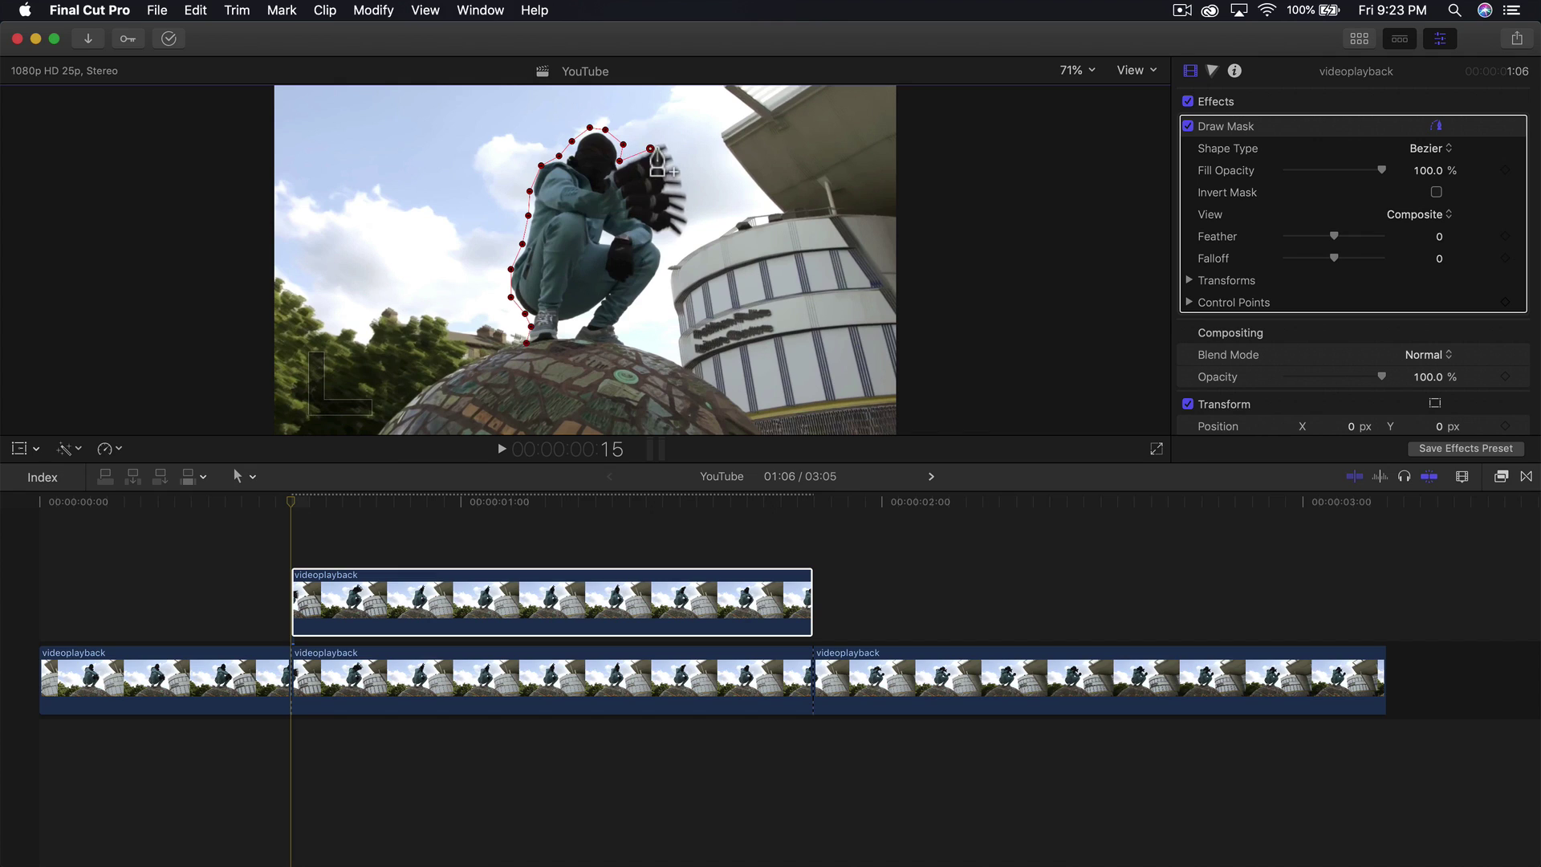
click(668, 147)
click(679, 167)
click(689, 192)
click(689, 226)
click(678, 237)
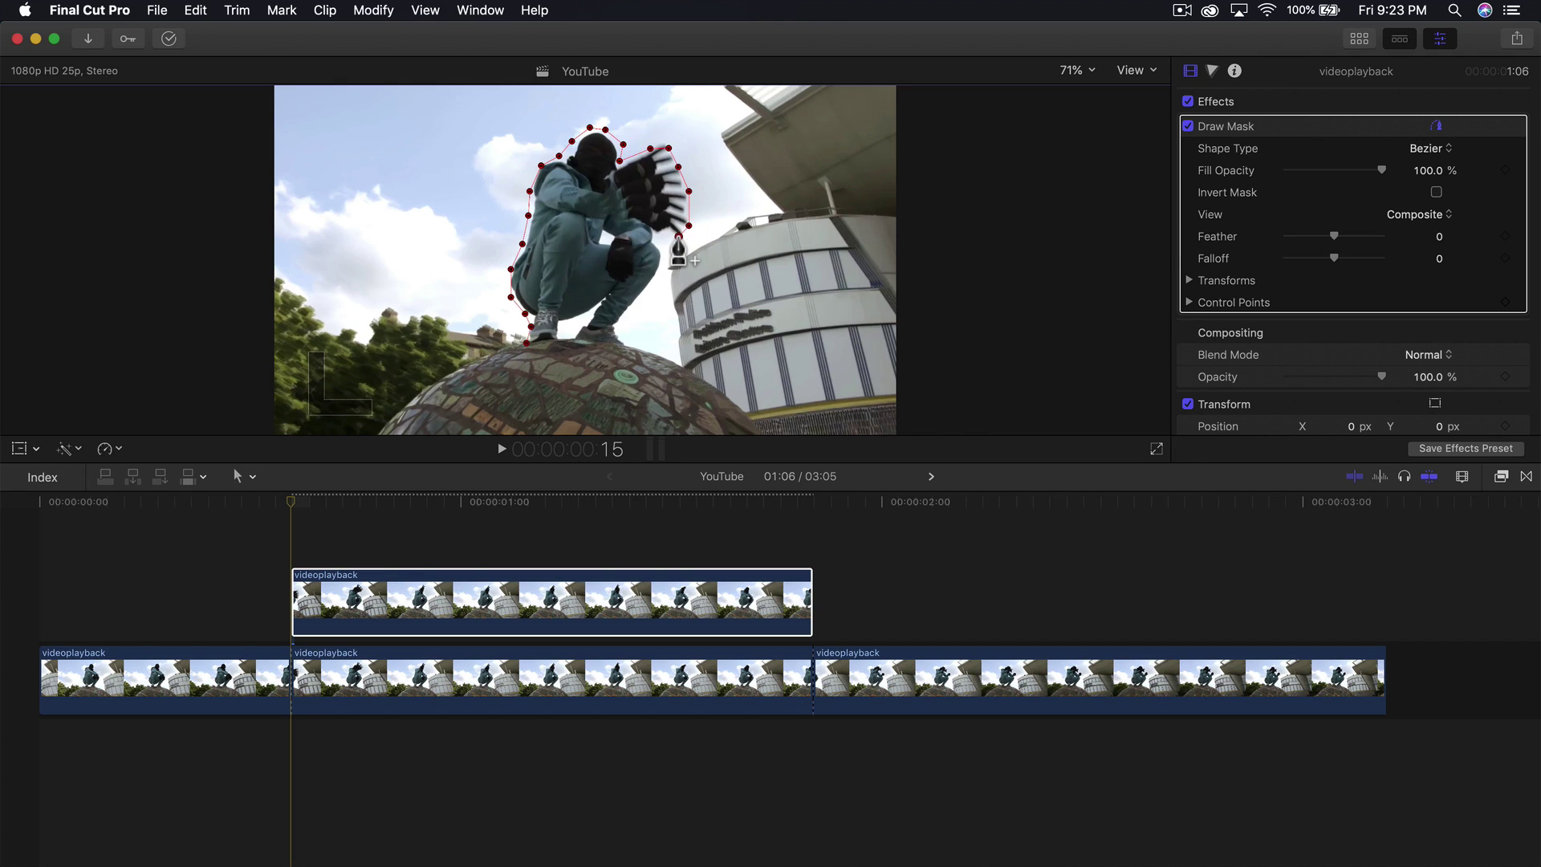
click(659, 232)
click(663, 251)
click(650, 290)
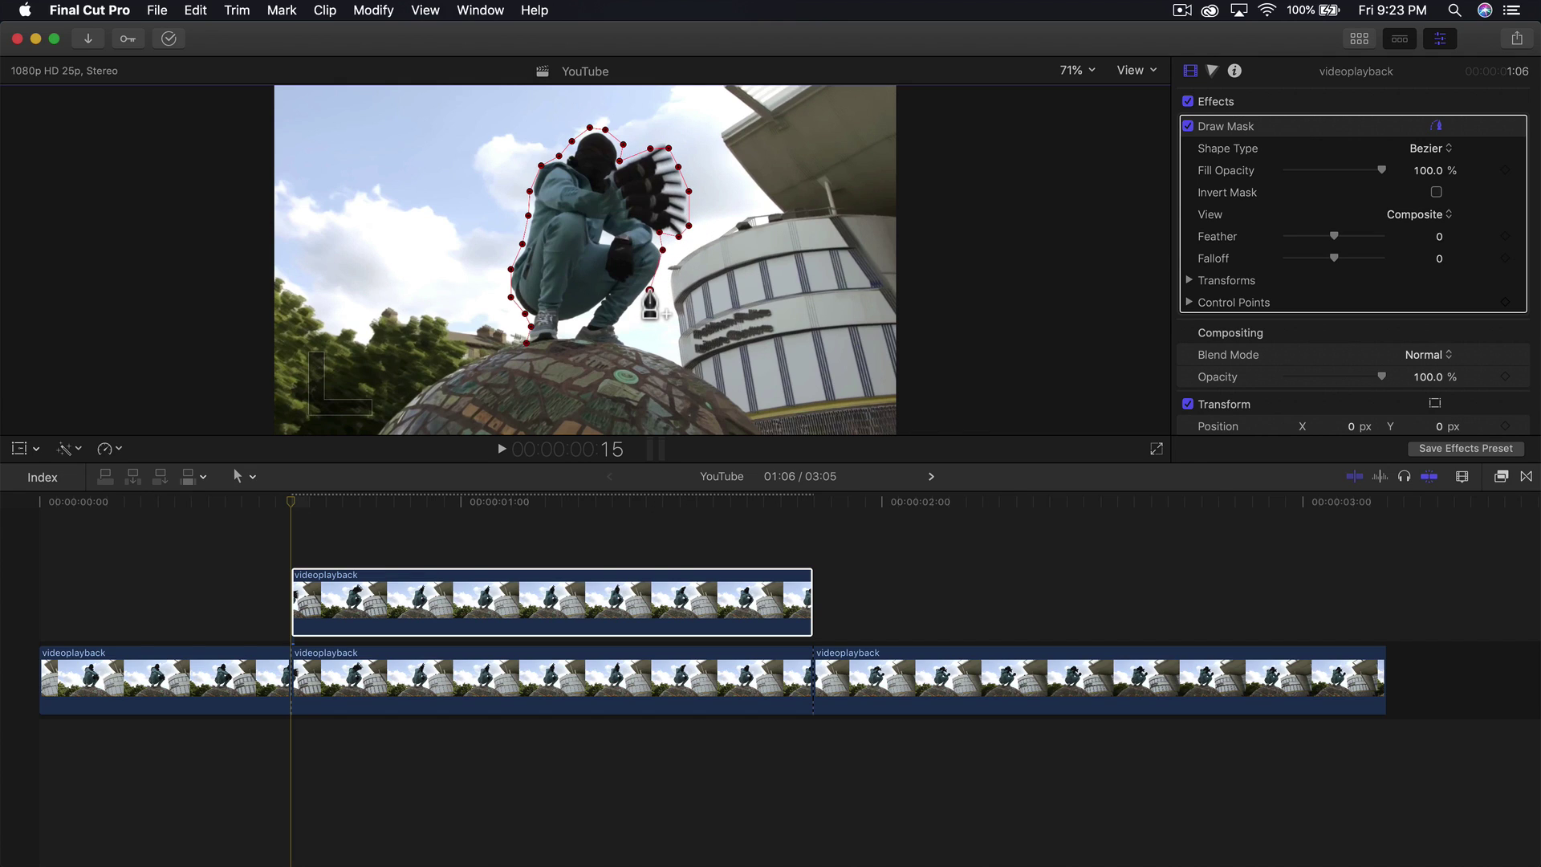
click(638, 301)
click(624, 322)
click(623, 343)
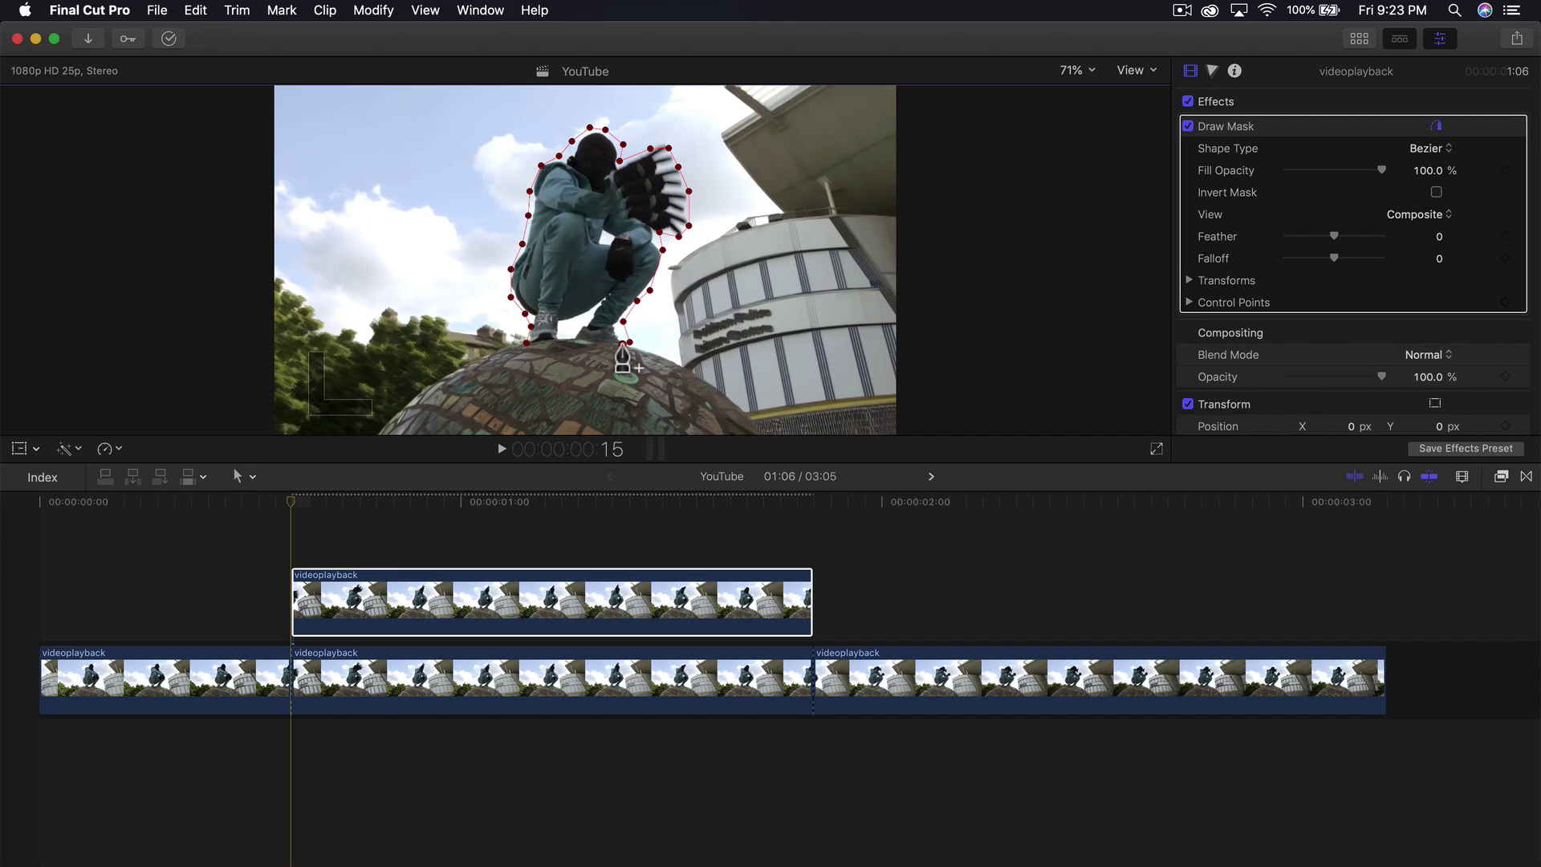
click(590, 346)
click(561, 347)
click(540, 351)
Remove the stray last mask point, close the outline, and review the mask's transform settings.
key(super+z)
click(528, 344)
click(1189, 280)
scroll(1190, 286, down, 1)
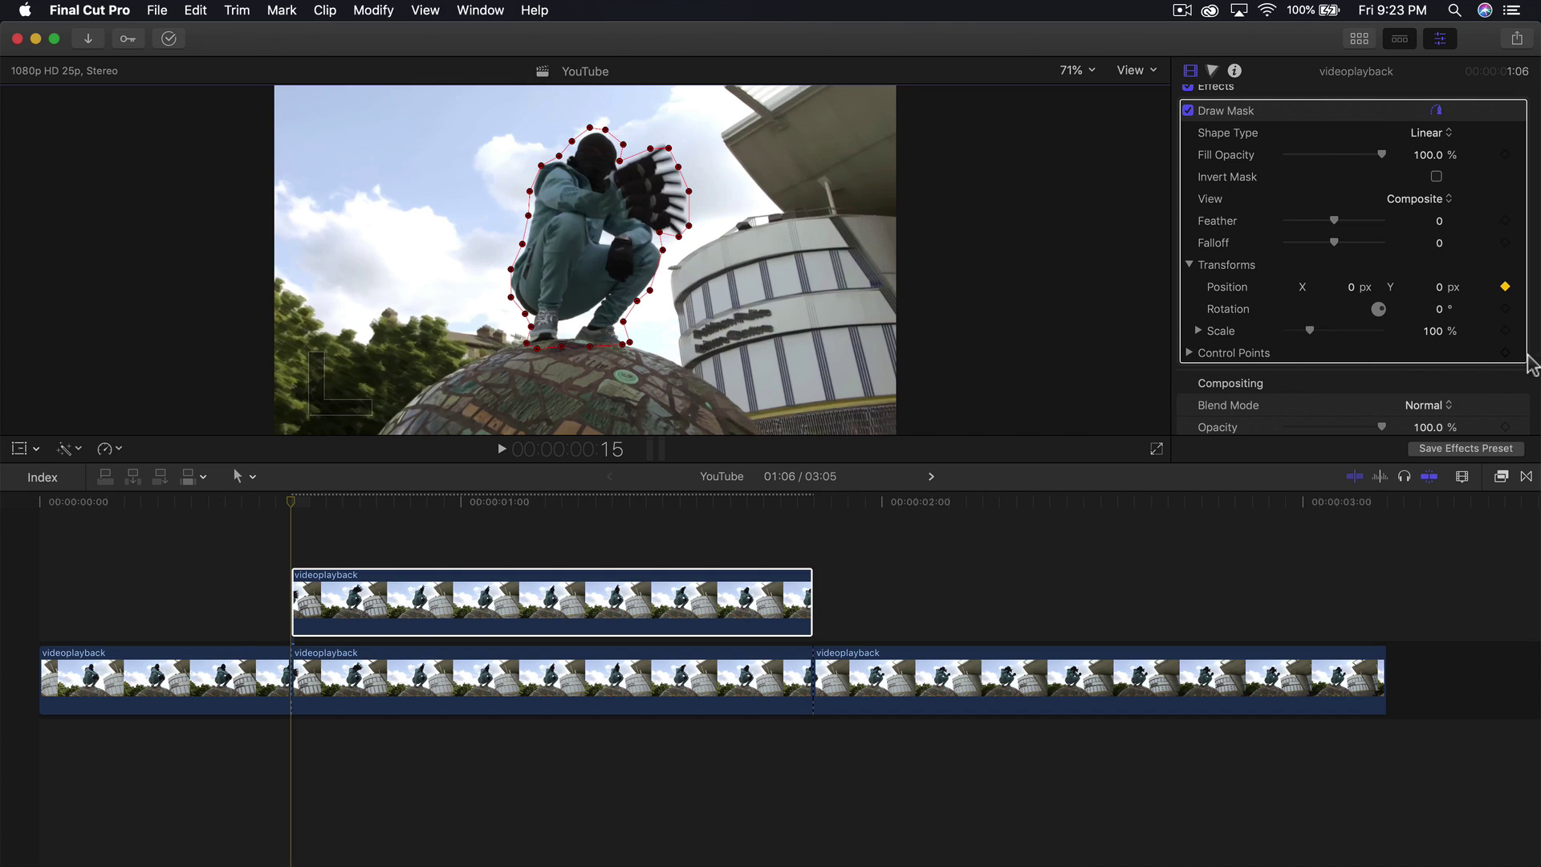
click(1191, 264)
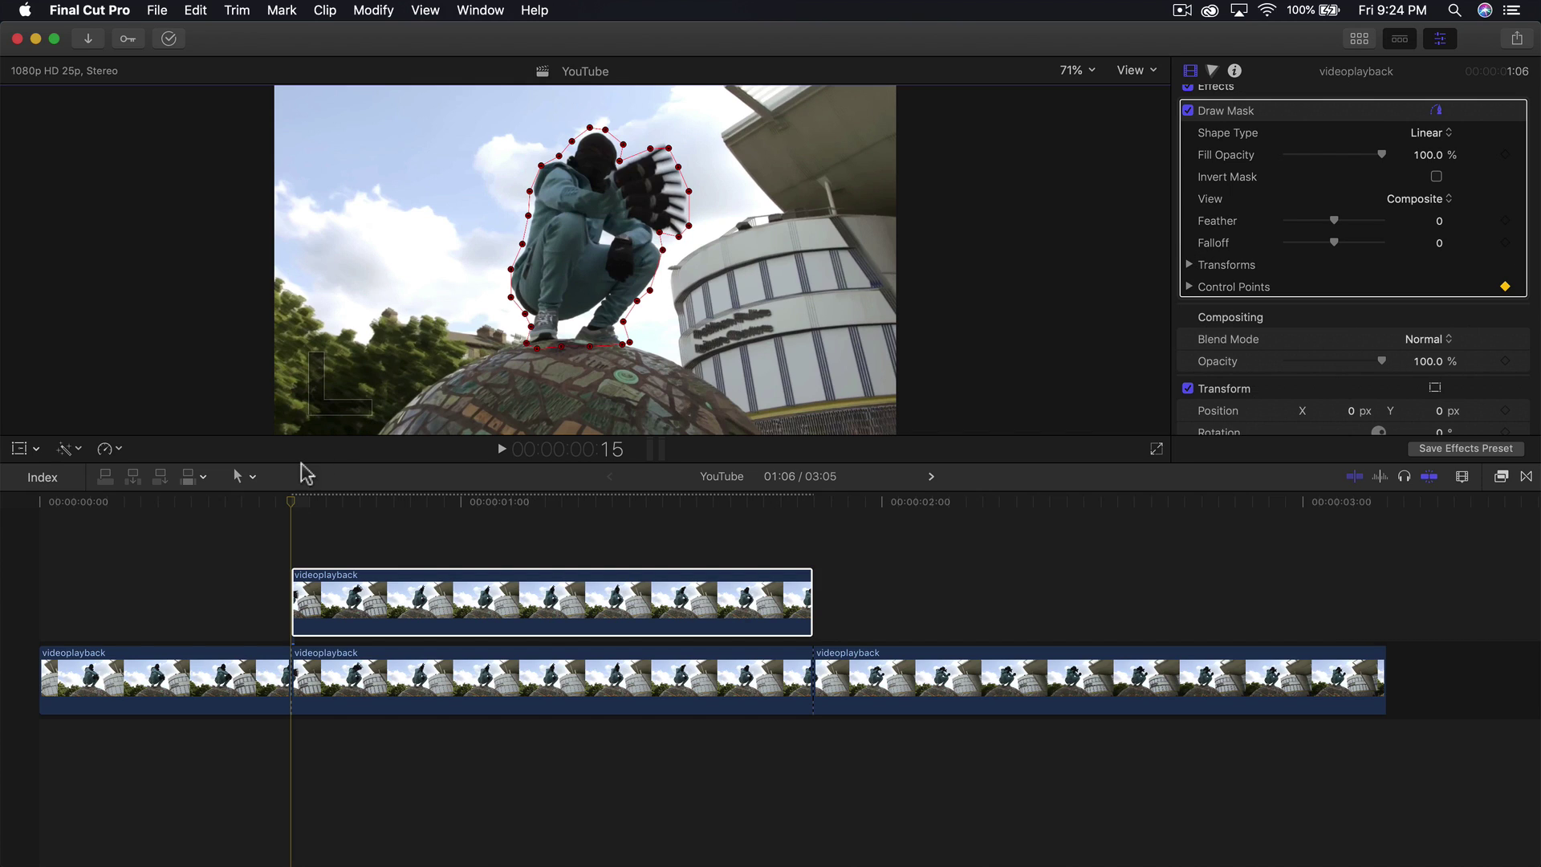
Step forward frame by frame, moving mask points to follow the raised hand and outline.
click(292, 506)
key(Right)
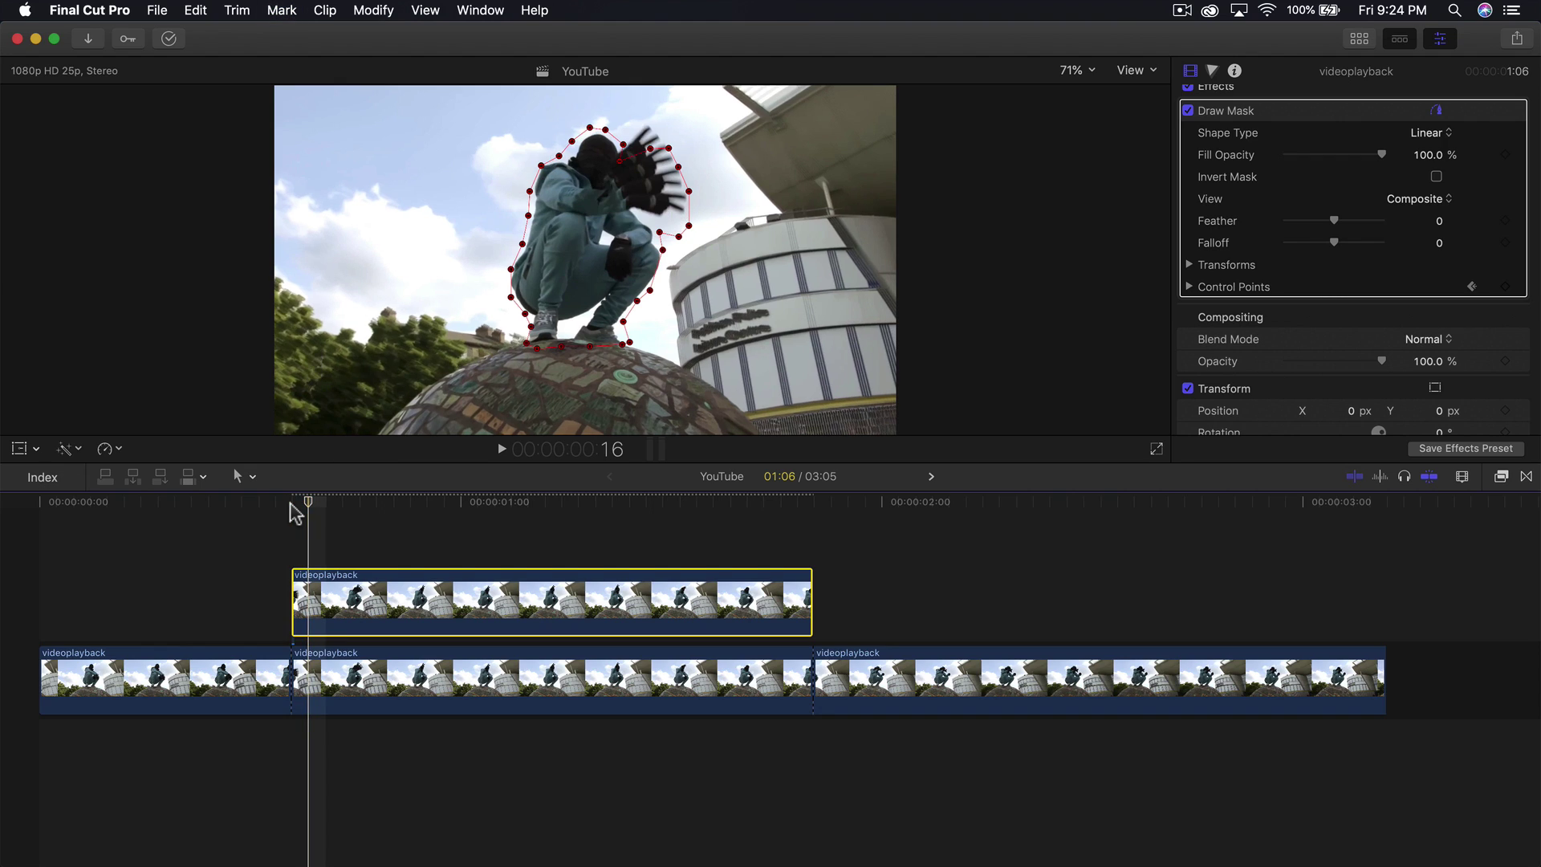
drag(625, 167, 645, 128)
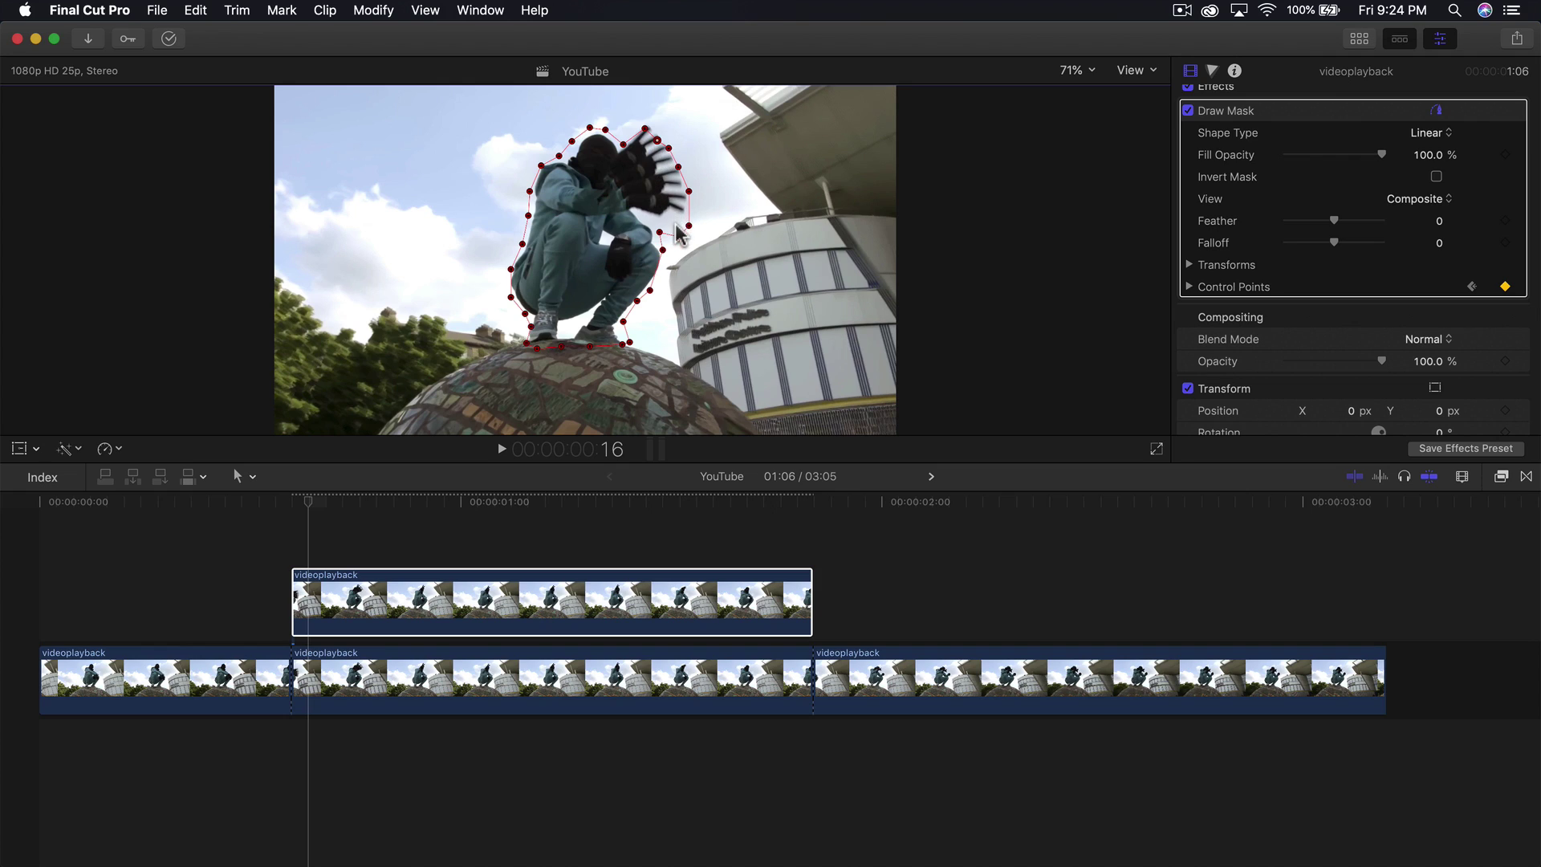
mouse_move(660, 232)
mouse_down()
mouse_move(643, 217)
mouse_move(685, 217)
mouse_up()
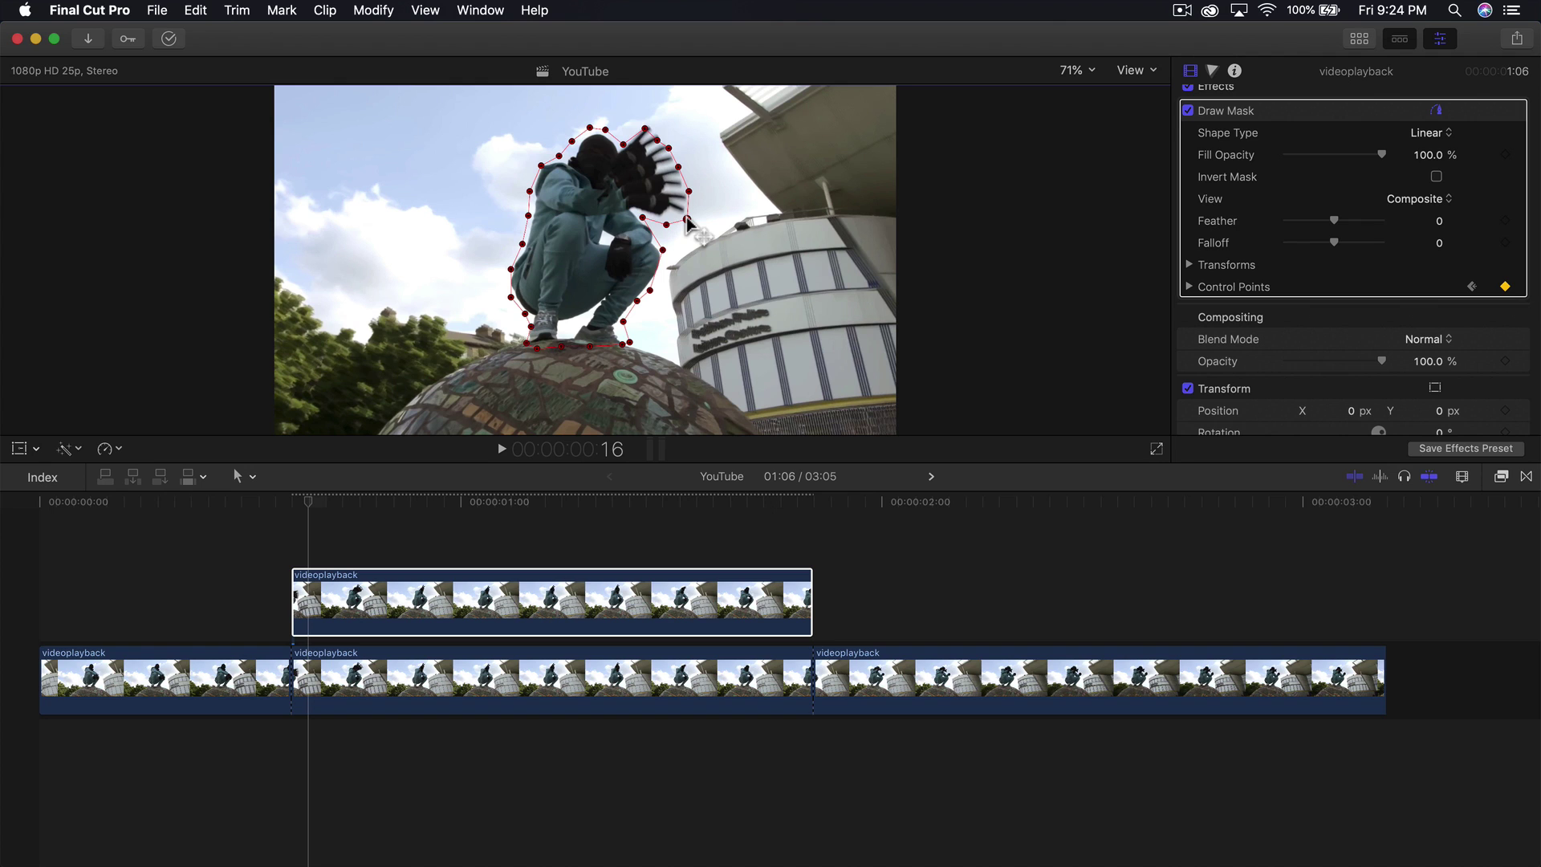
key(Right)
key(Right)
key(Right)
key(Right)
key(Right)
key(Right)
key(Right)
key(Right)
key(Right)
key(Right)
key(Right)
key(Right)
key(Right)
key(Right)
key(Right)
key(Right)
key(Right)
key(Right)
key(Right)
key(Right)
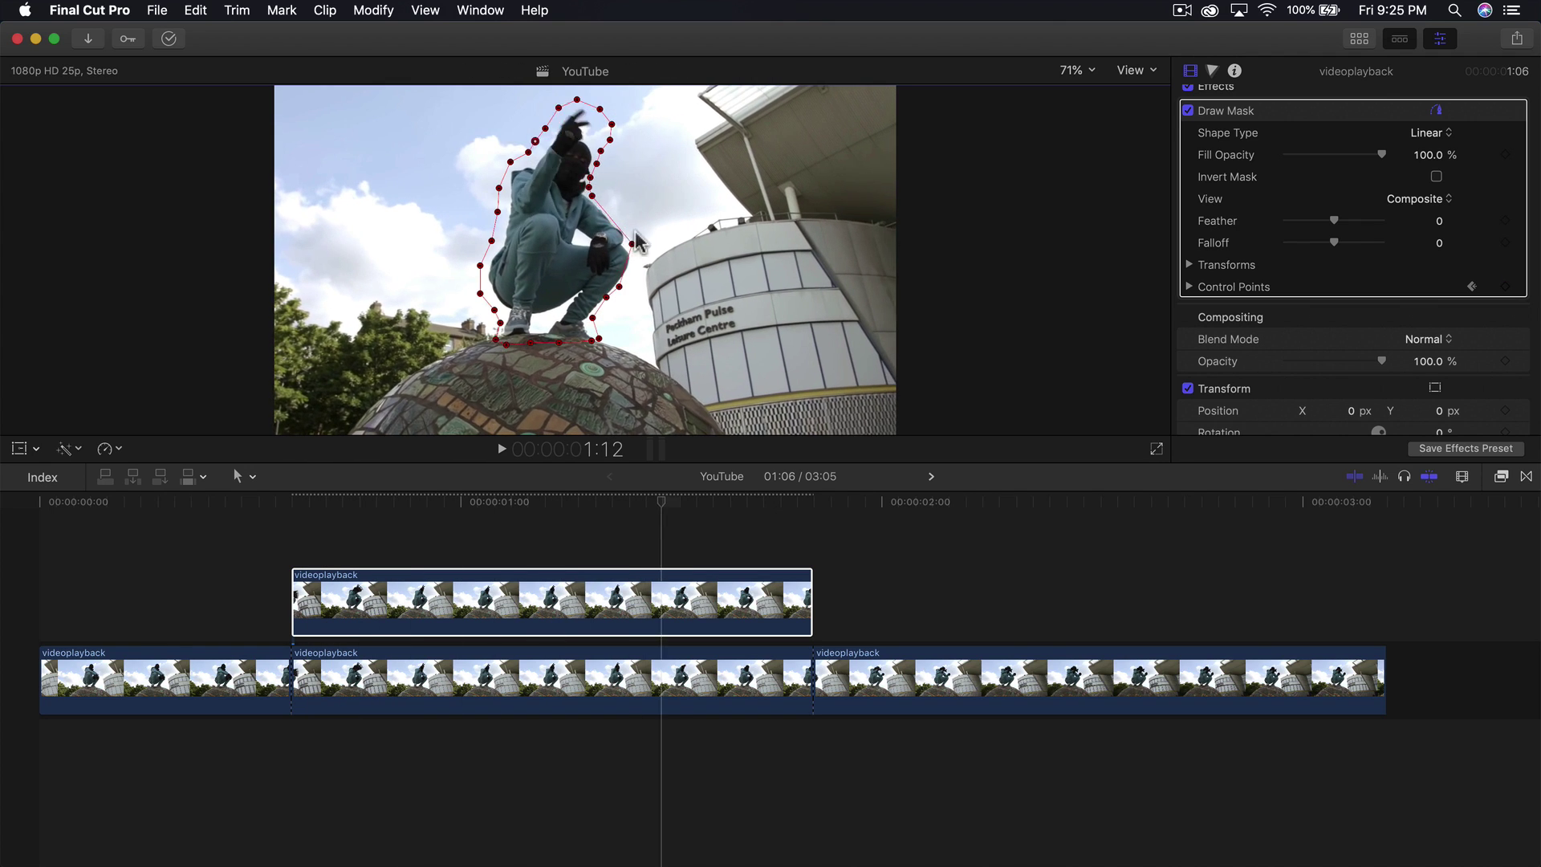
key(Right)
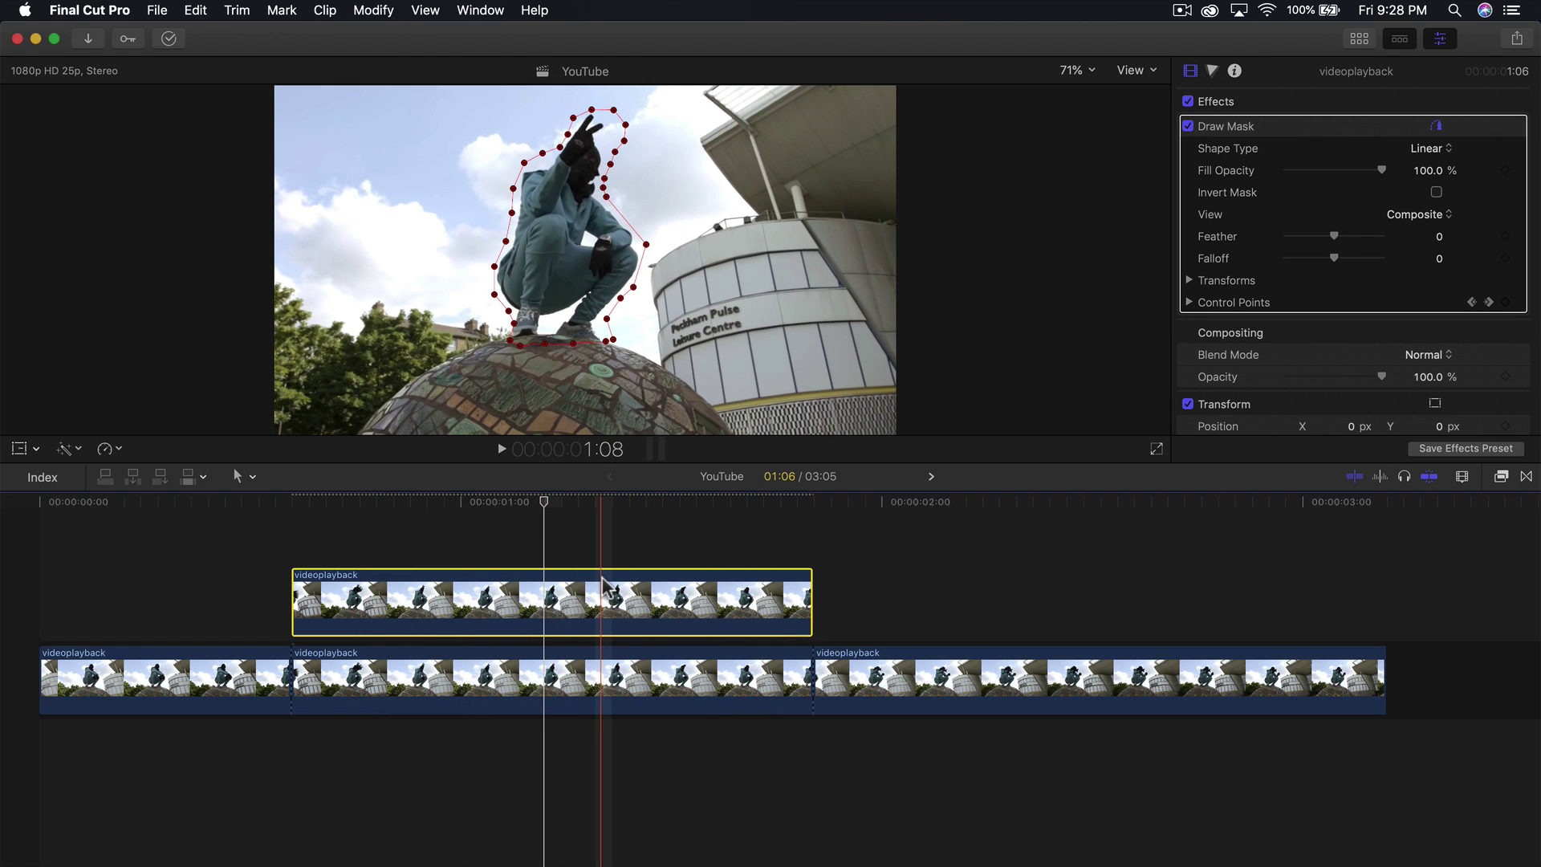
Add the TV Glitch VHS clip below the masked copy and delete the part past its end.
click(1355, 39)
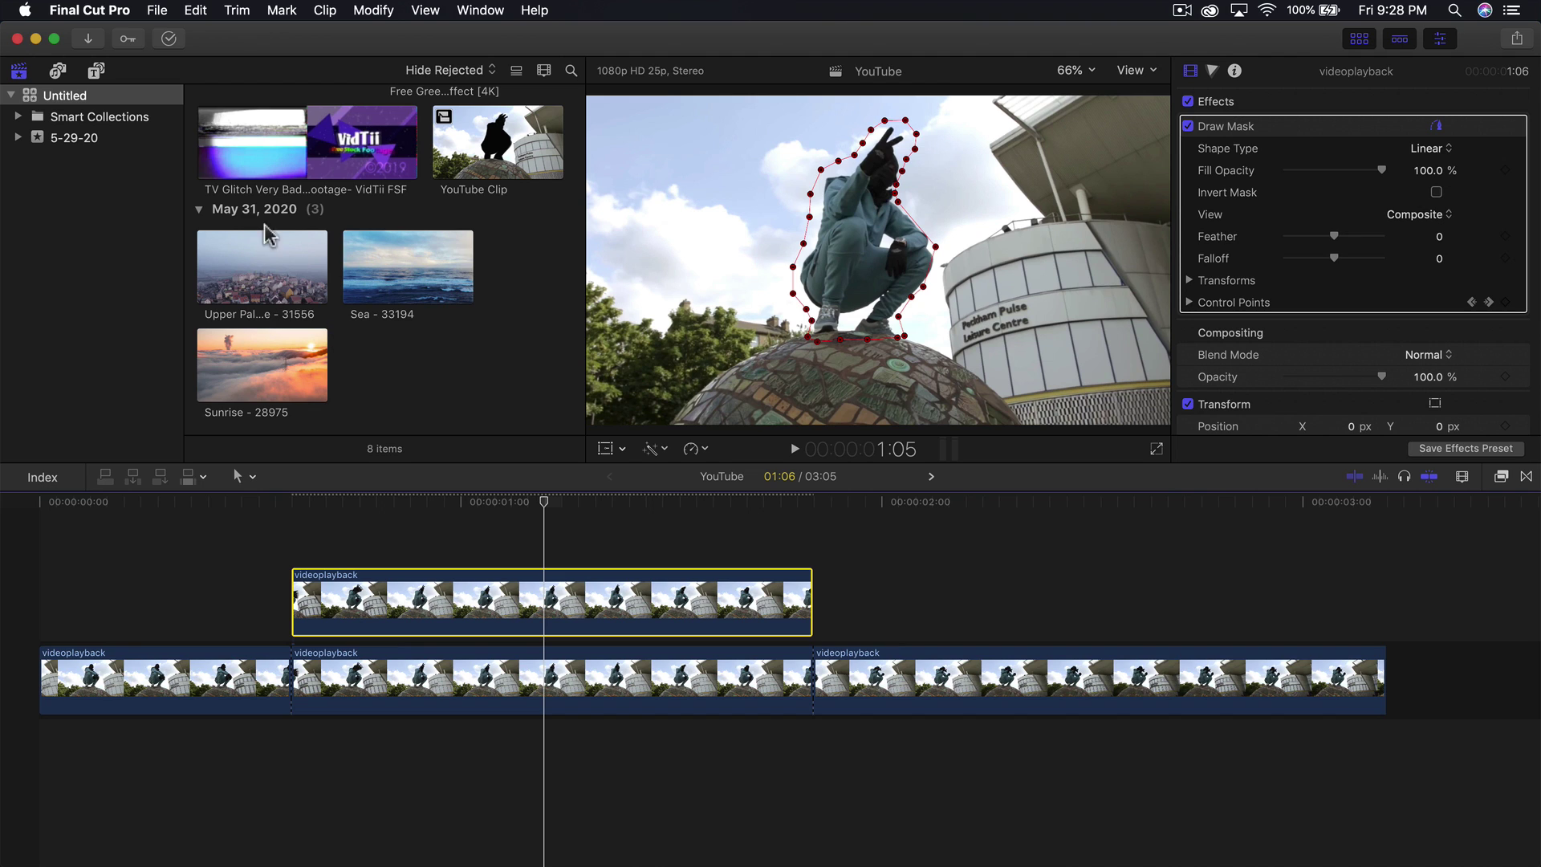
click(297, 124)
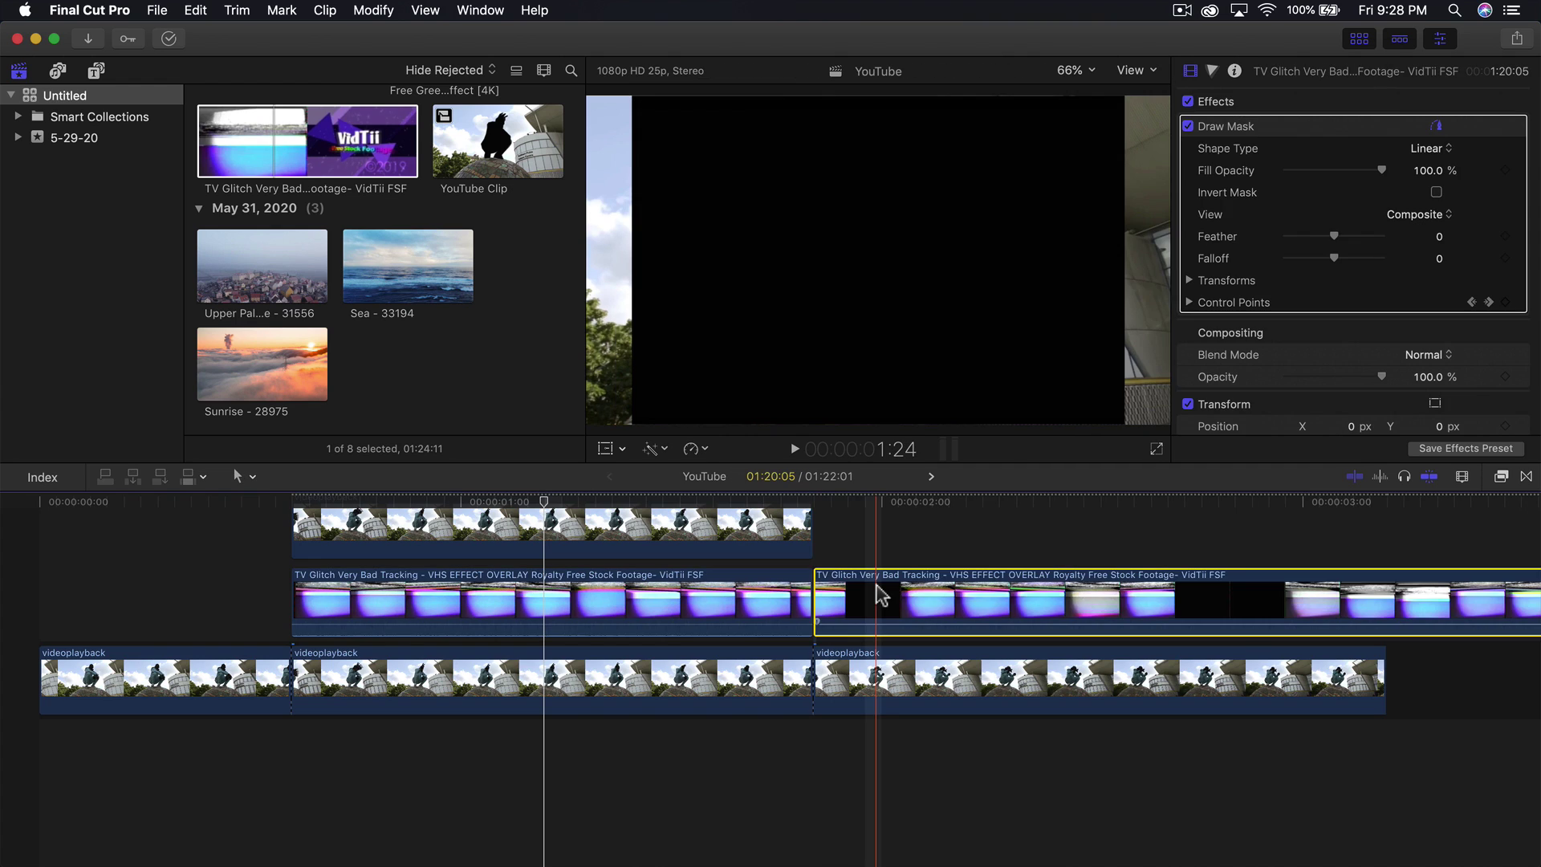
key(Delete)
Set the TV Glitch overlay's Compositing blend mode to Vivid Light in the Inspector.
click(590, 616)
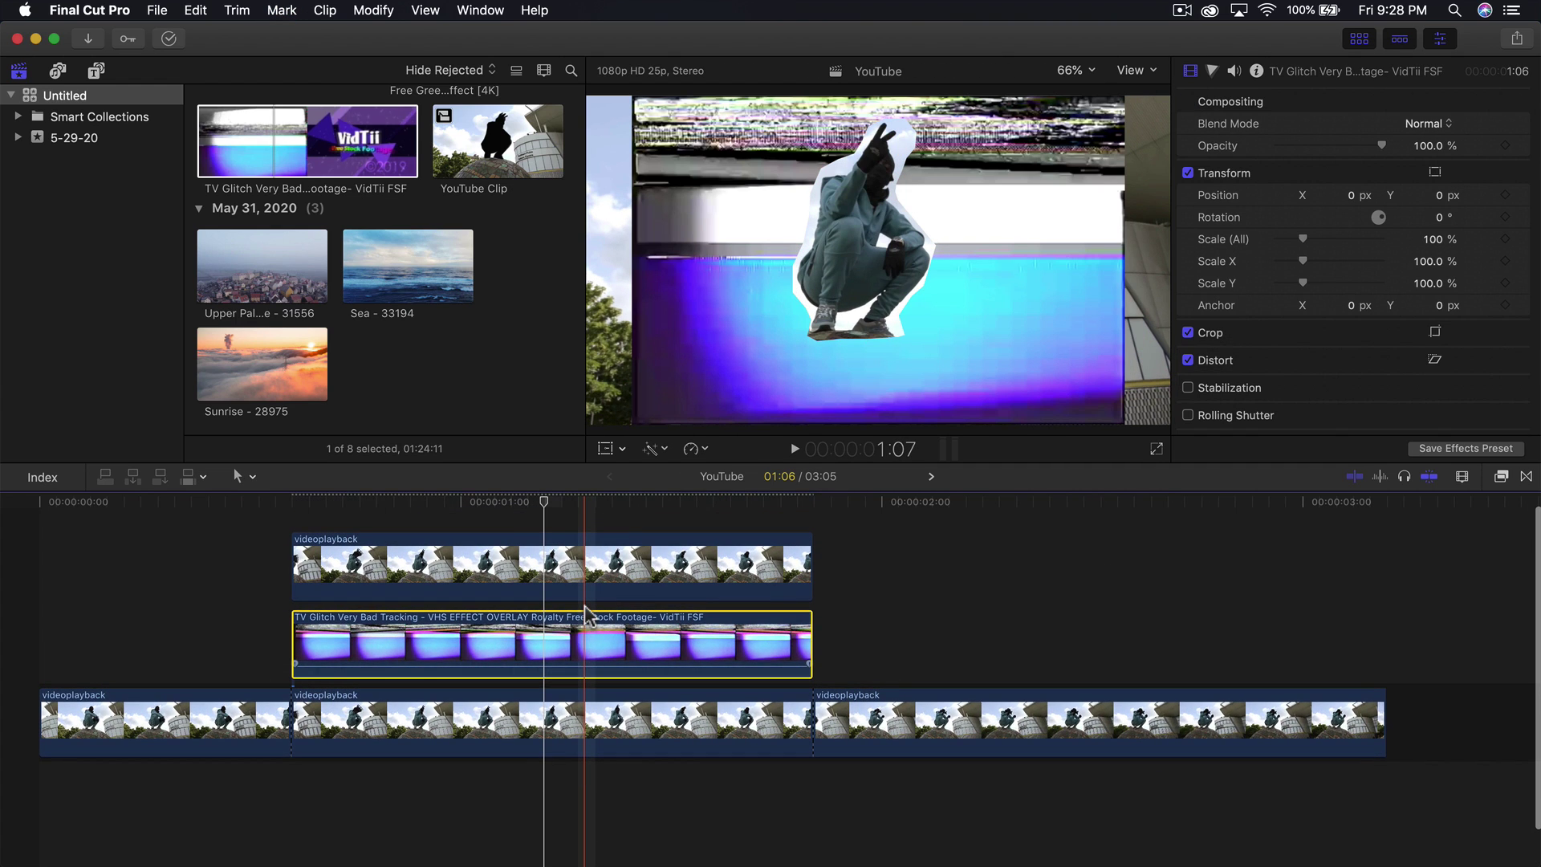
click(1359, 38)
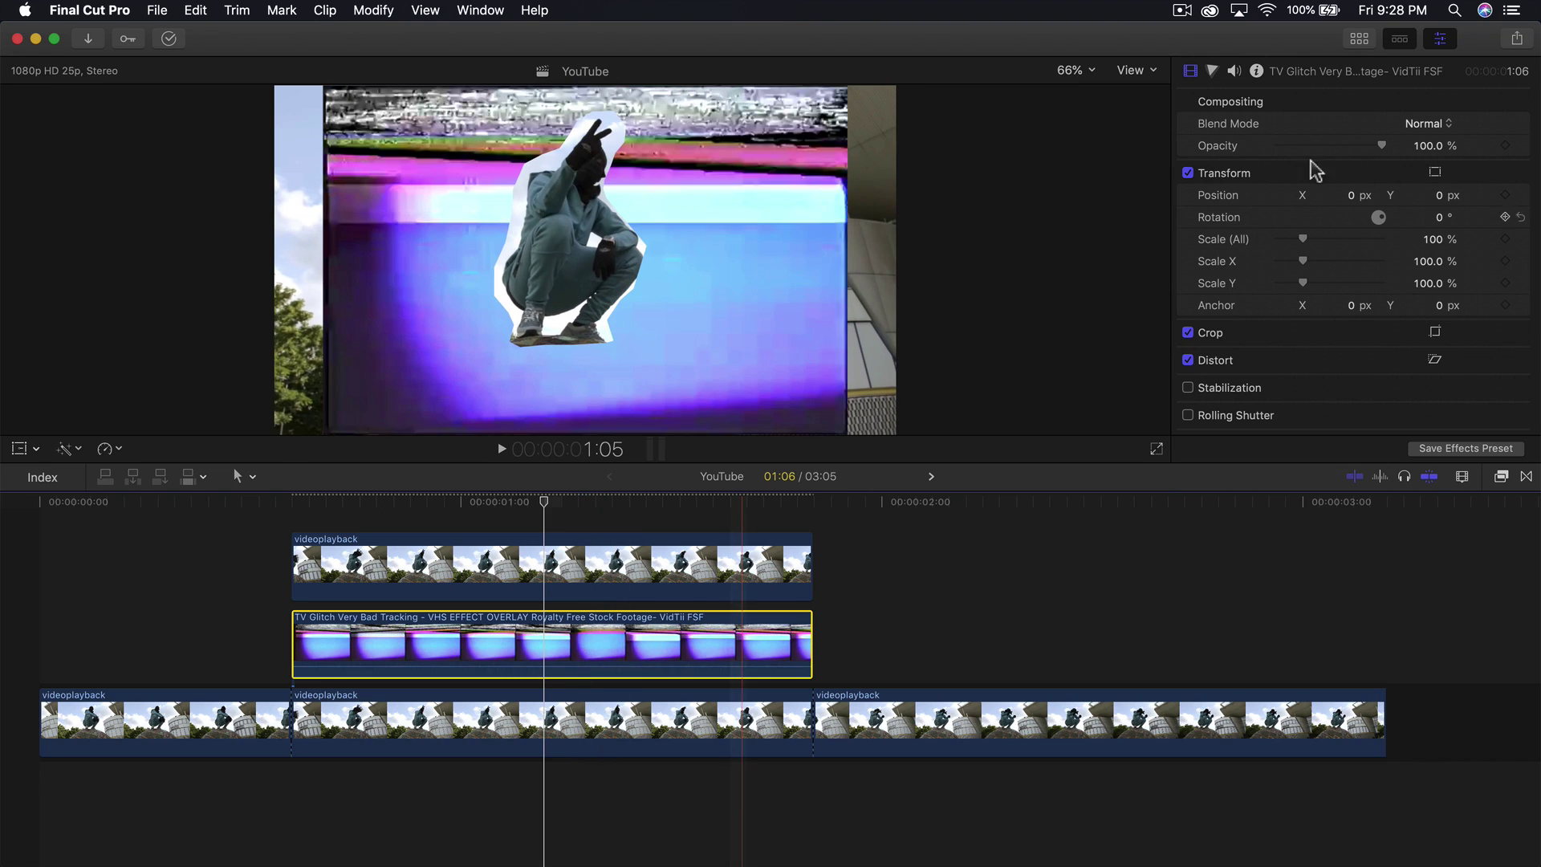
click(1426, 124)
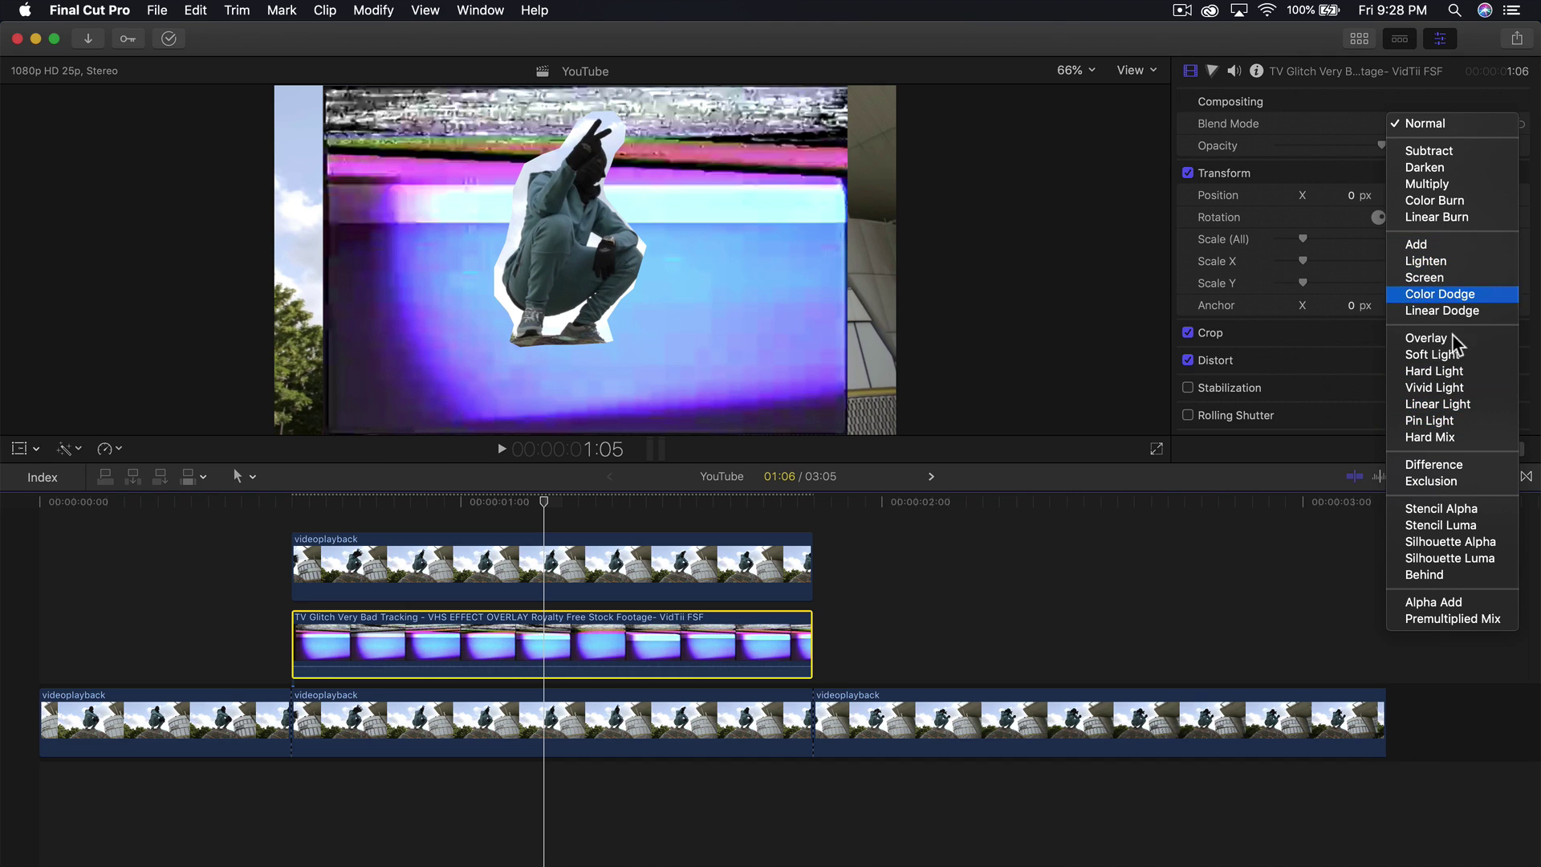
click(1457, 387)
click(482, 576)
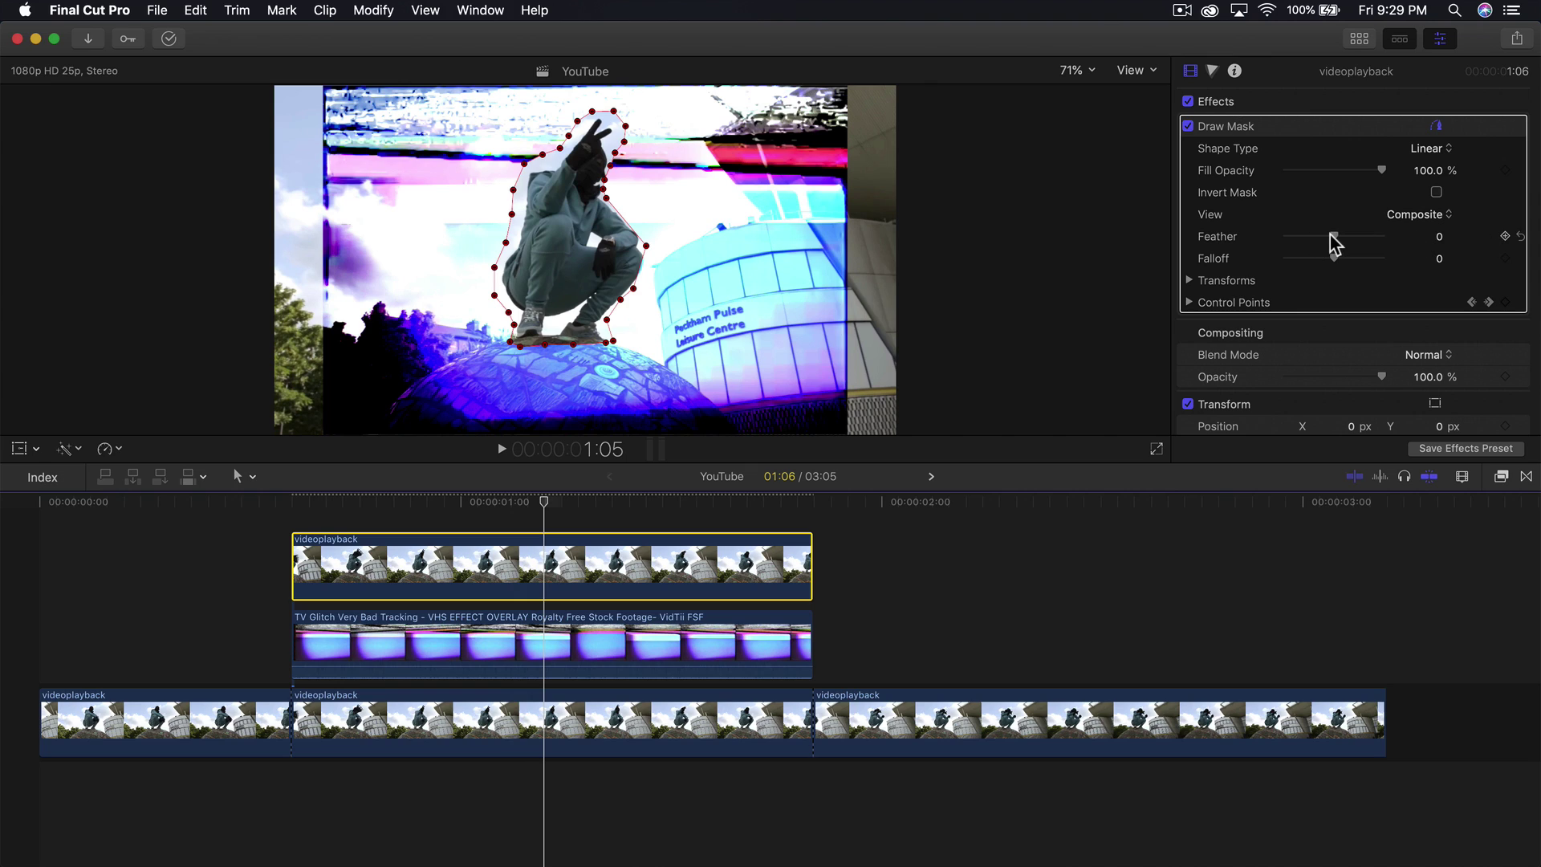
Give the Draw Mask a negative feather, invert it, and play back to preview.
drag(1330, 242, 1322, 245)
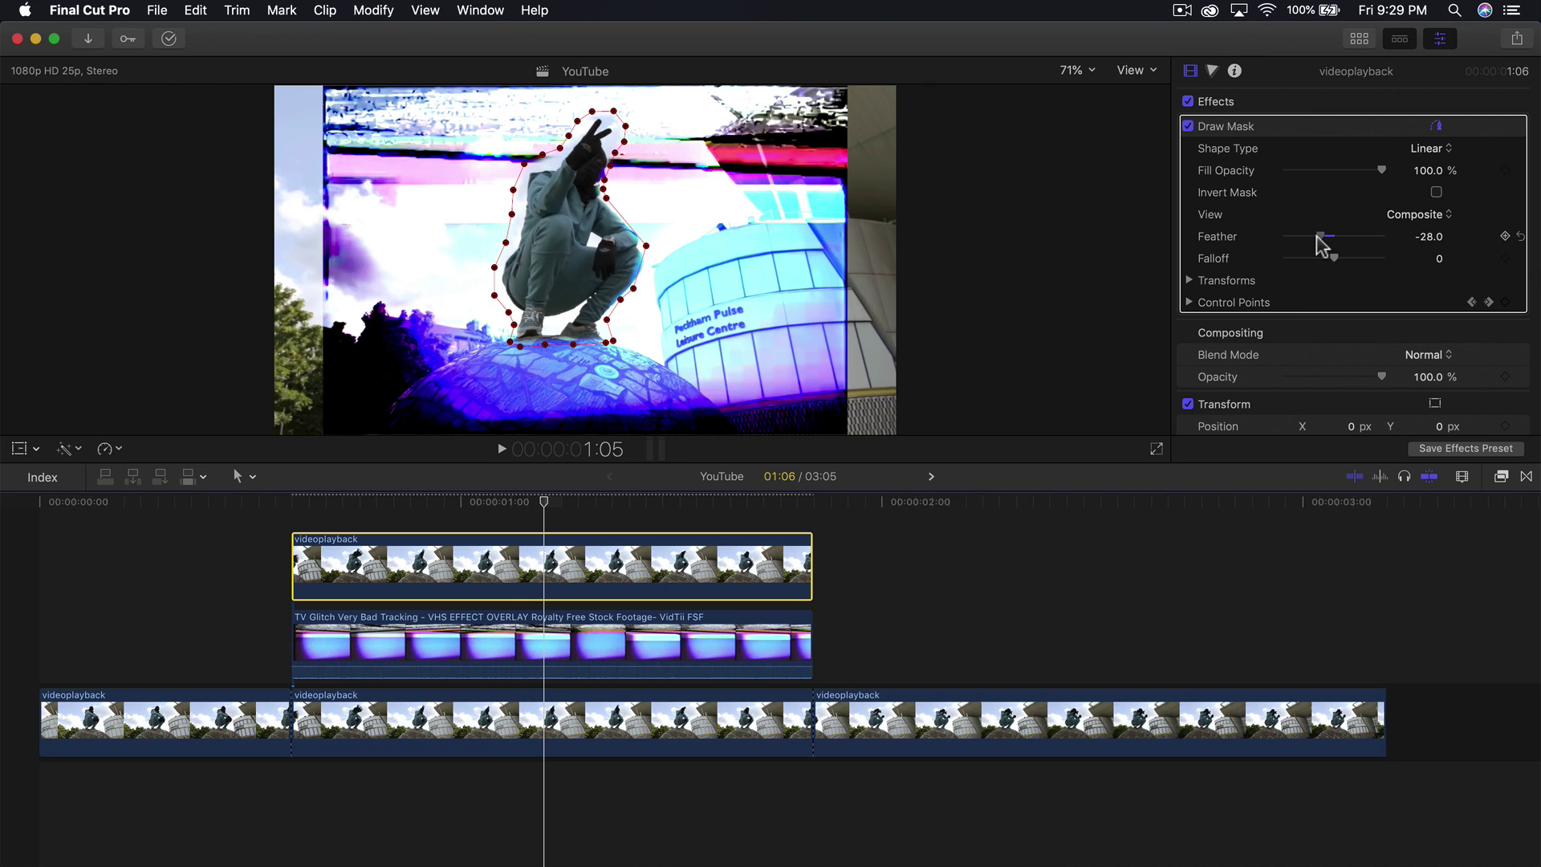
click(1436, 193)
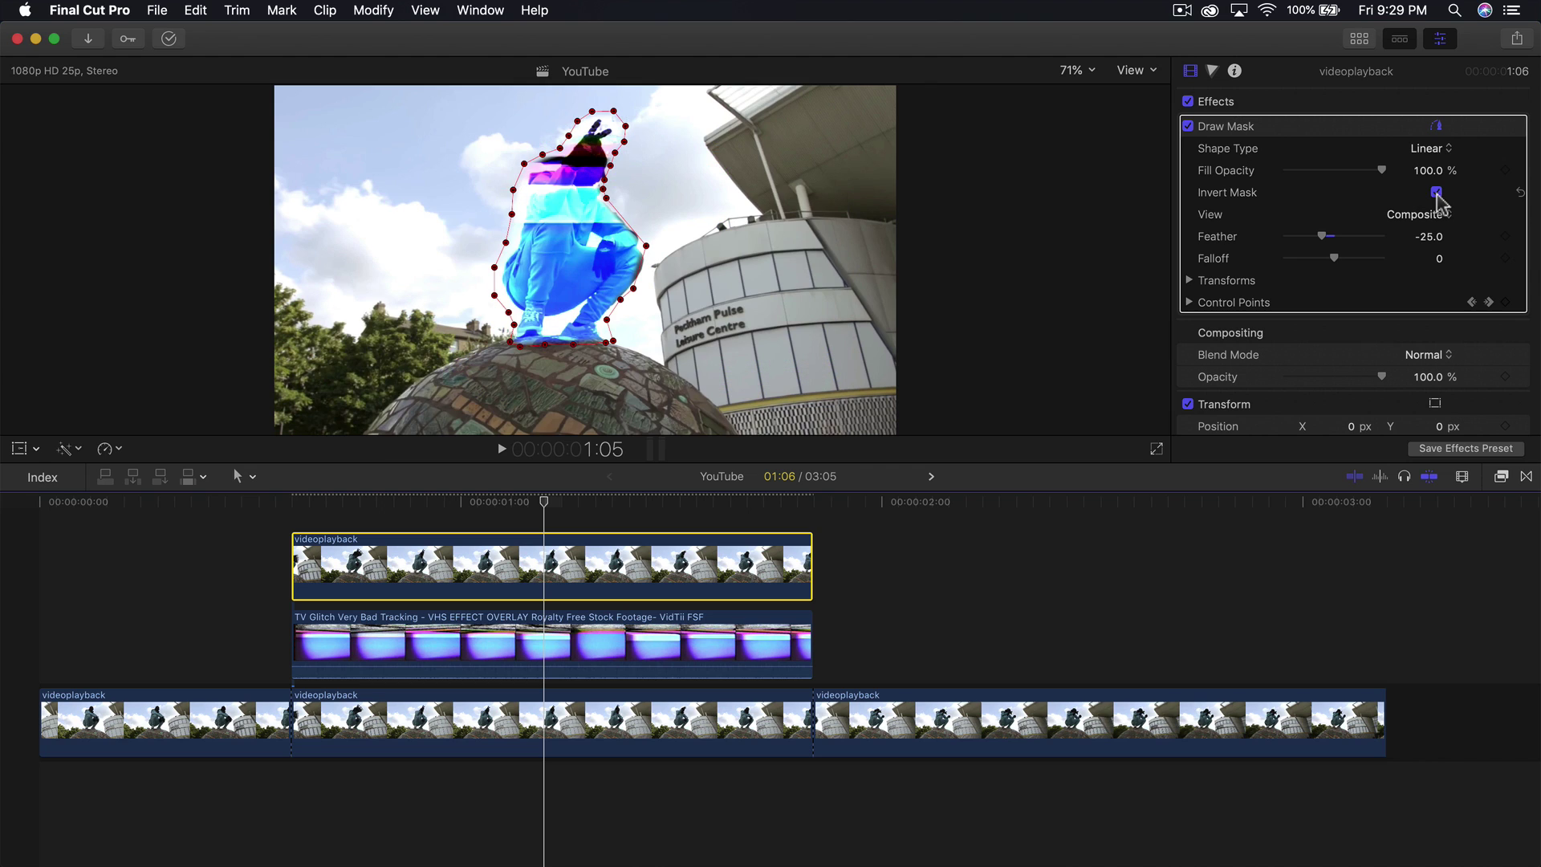
key(space)
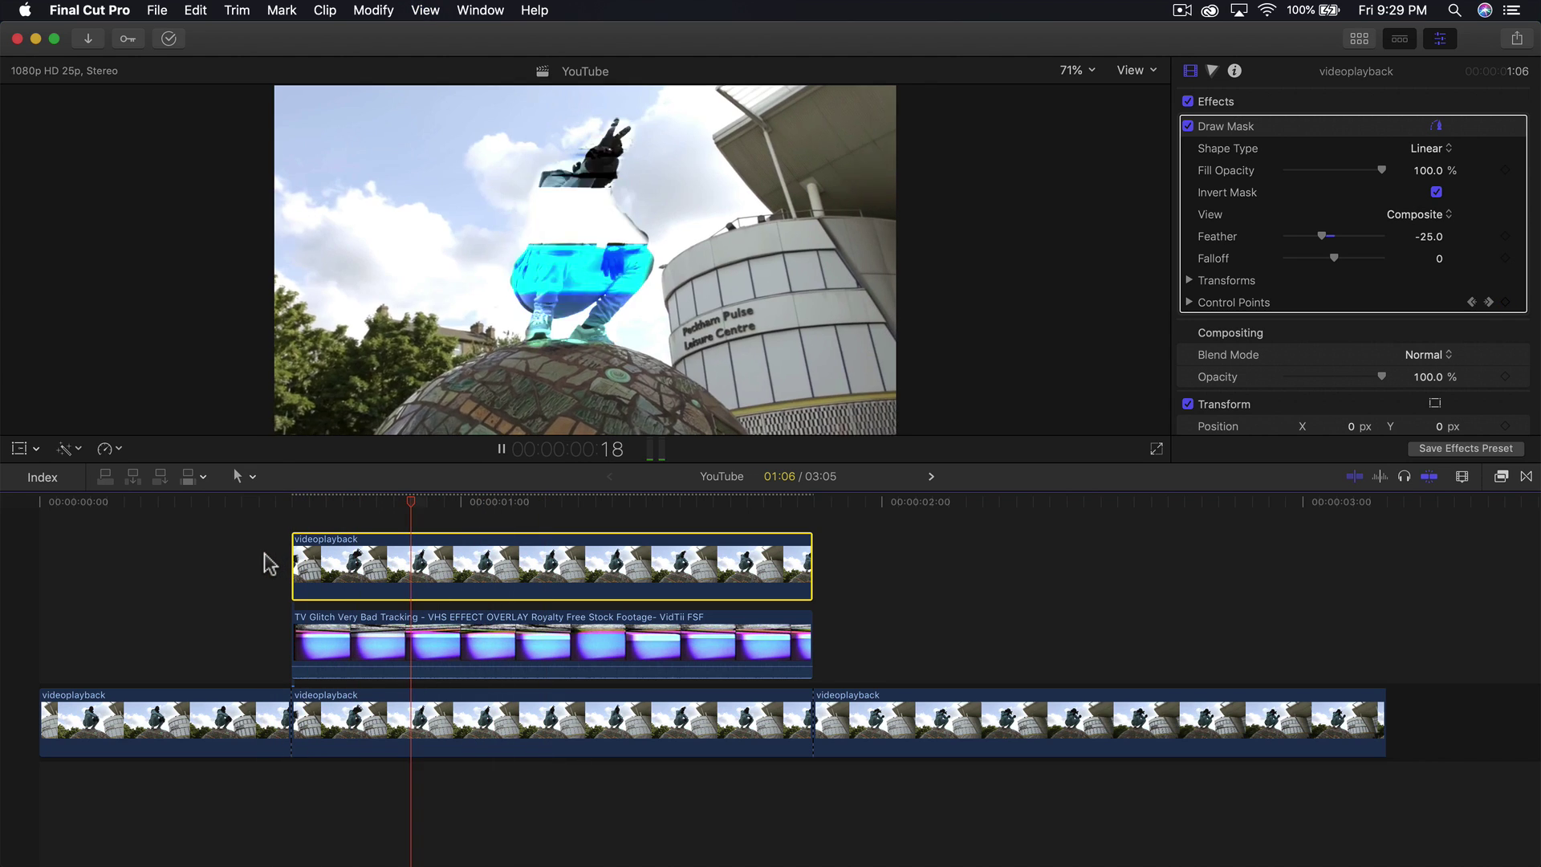
key(space)
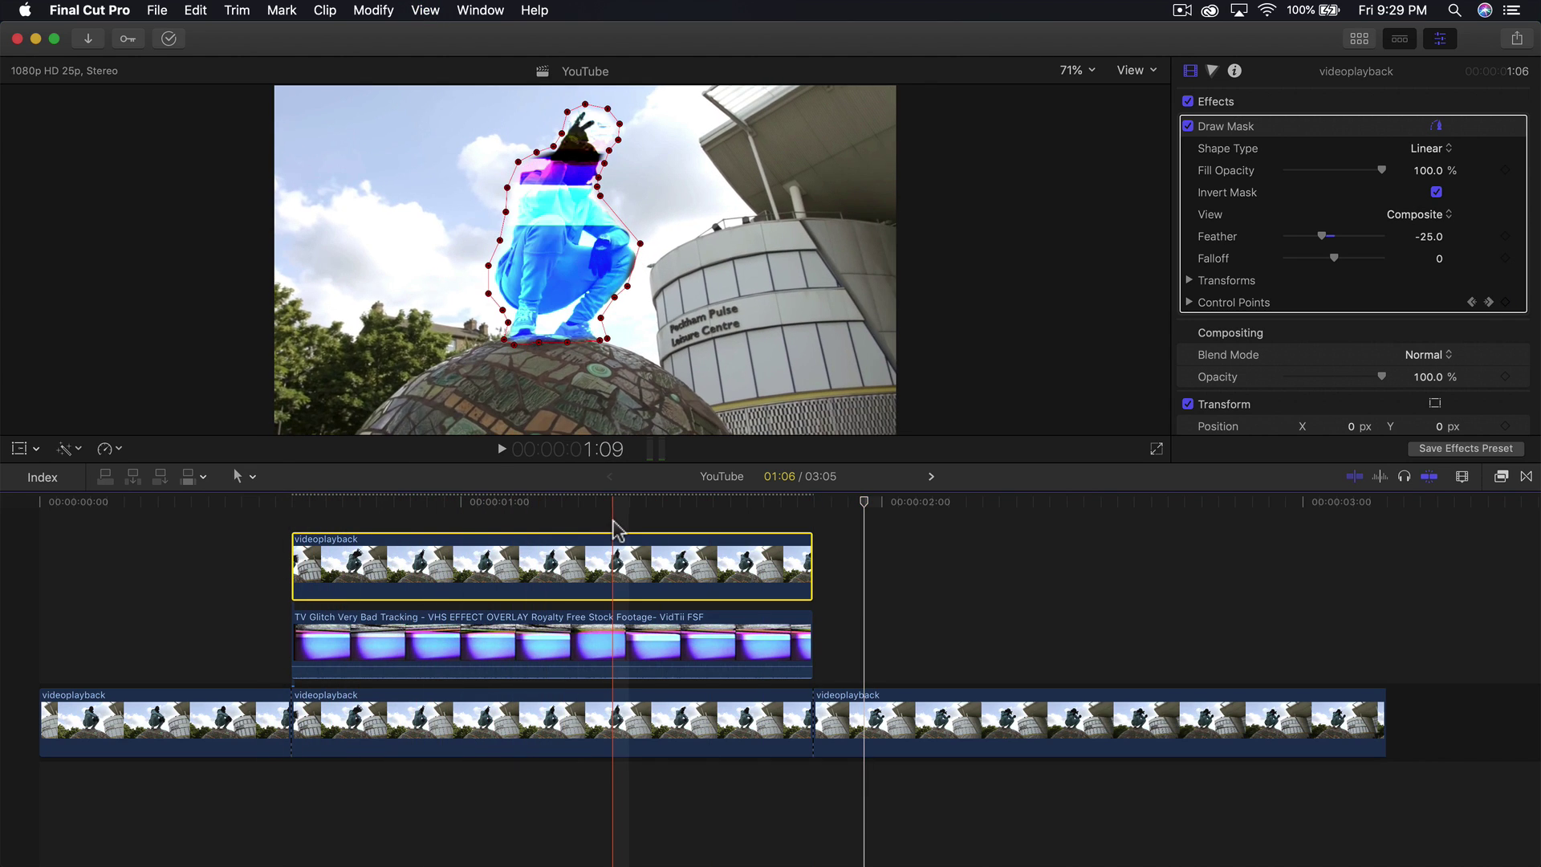
Hide the mask outline and refine the mask to Feather -35 and Falloff -100.
click(626, 506)
click(651, 183)
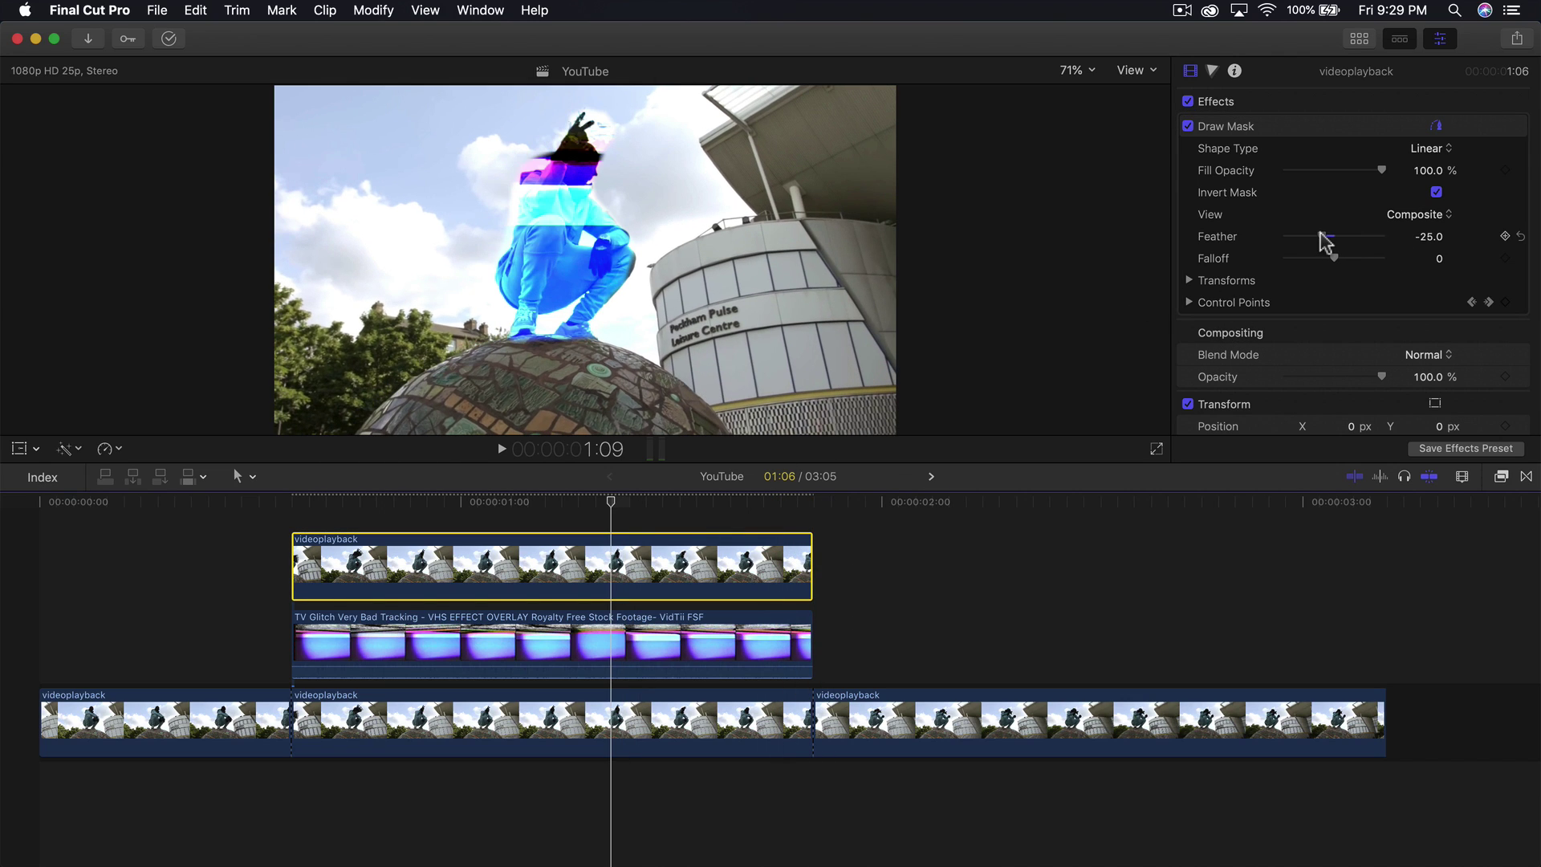
mouse_move(1322, 237)
mouse_down()
mouse_move(1297, 241)
mouse_move(1328, 243)
mouse_move(1309, 252)
mouse_up()
drag(616, 504, 334, 560)
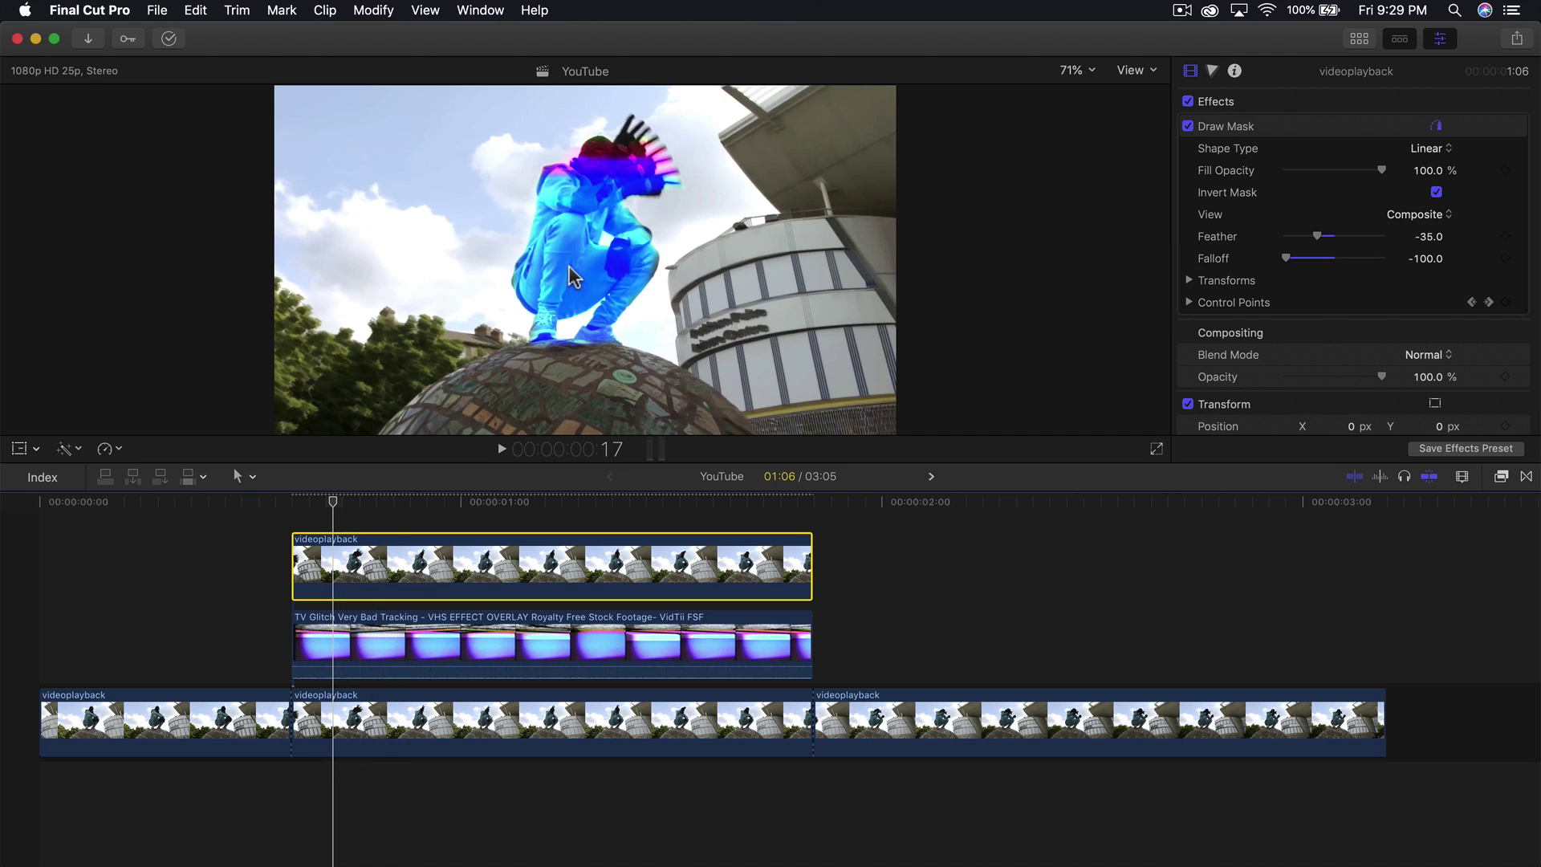
Duplicate the masked subject clip into a new lane above the original.
drag(522, 553, 514, 536)
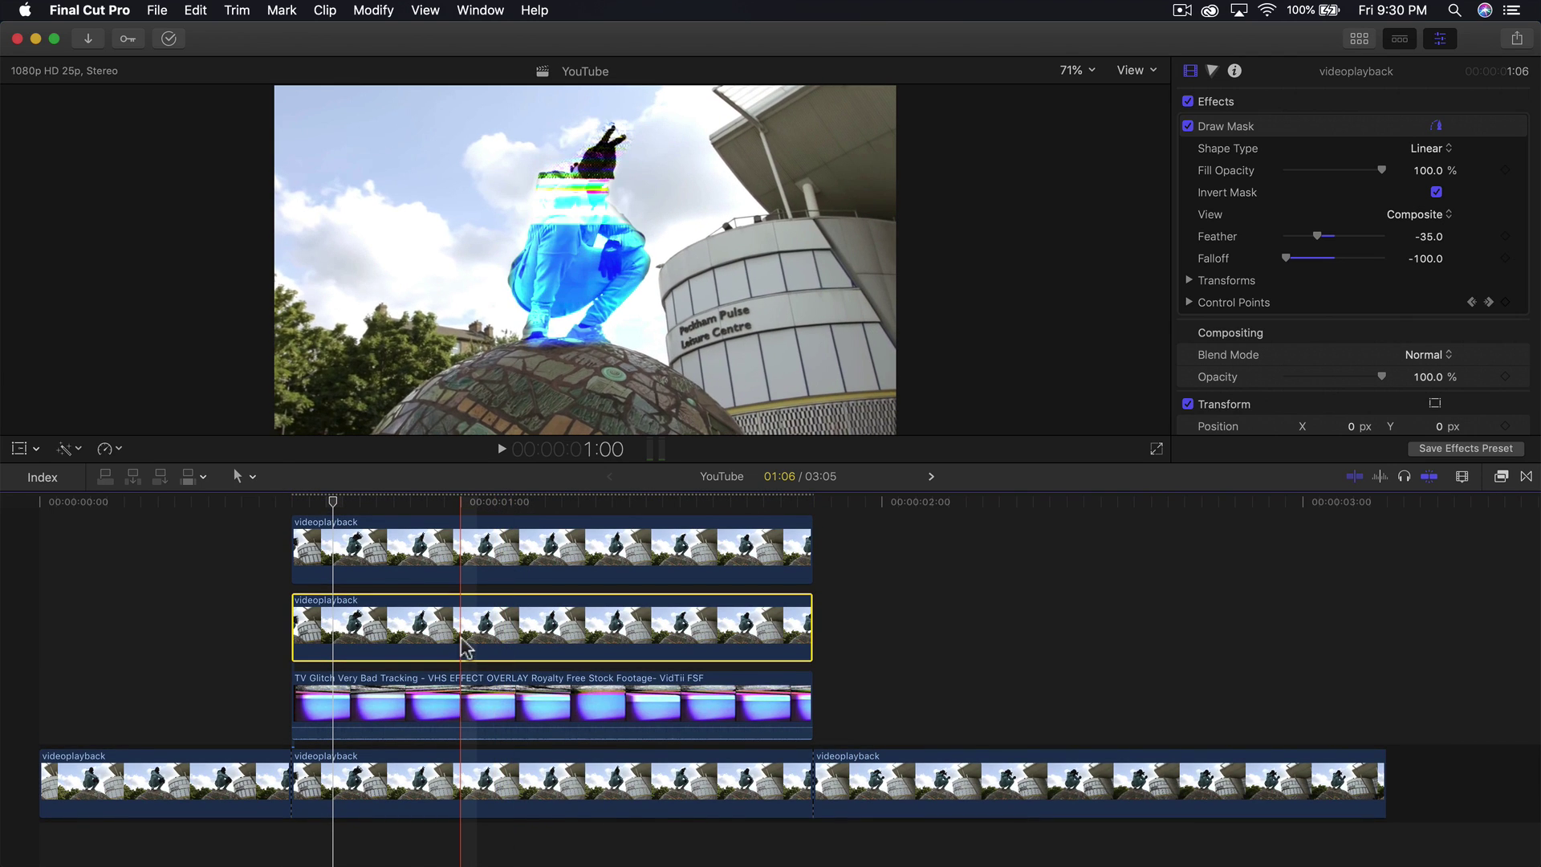
click(460, 703)
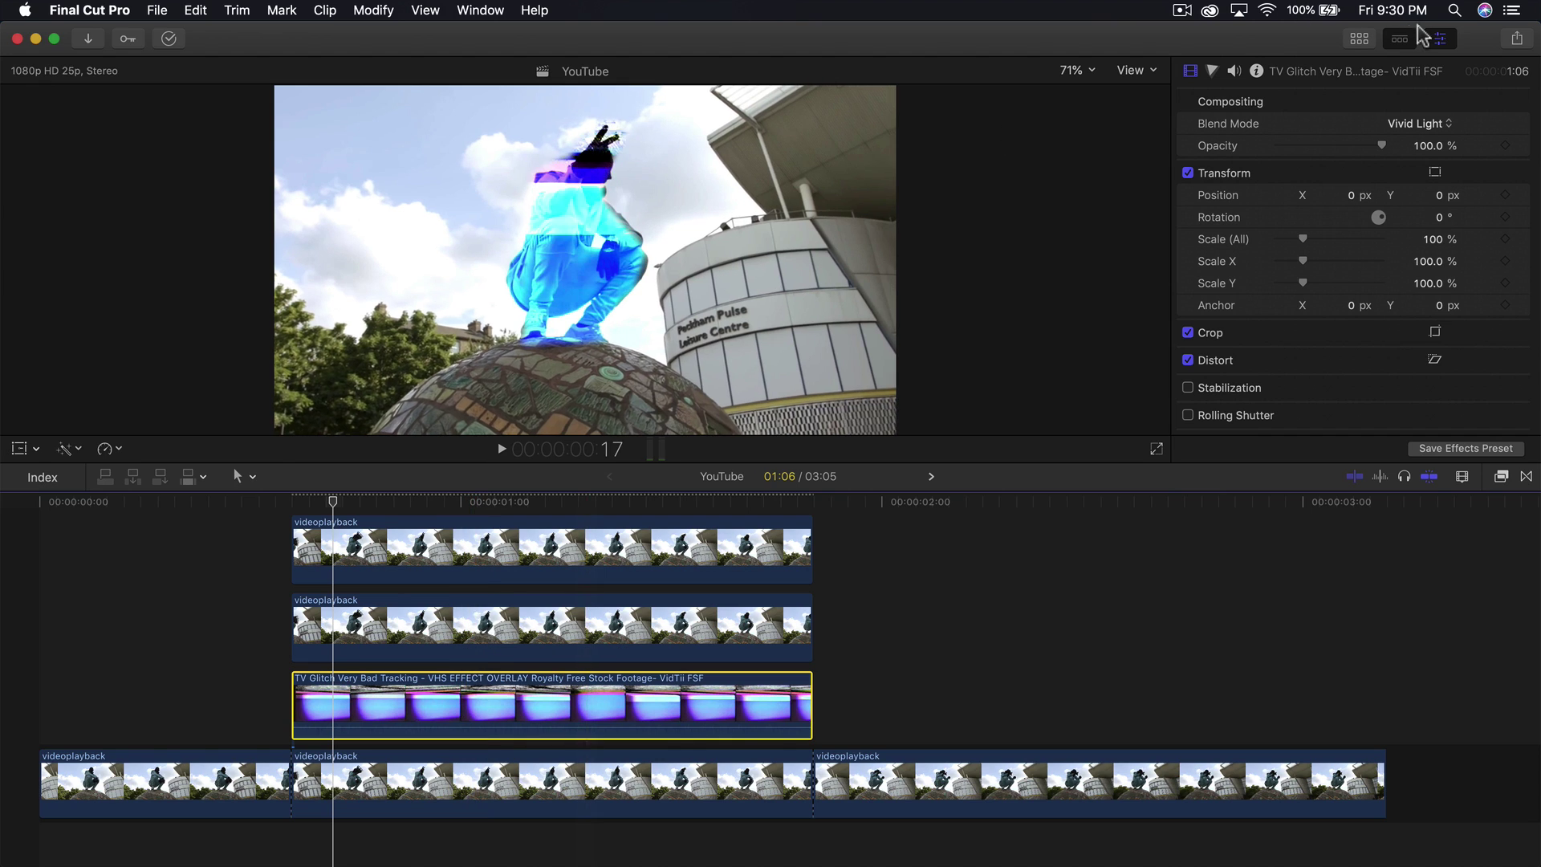
click(637, 638)
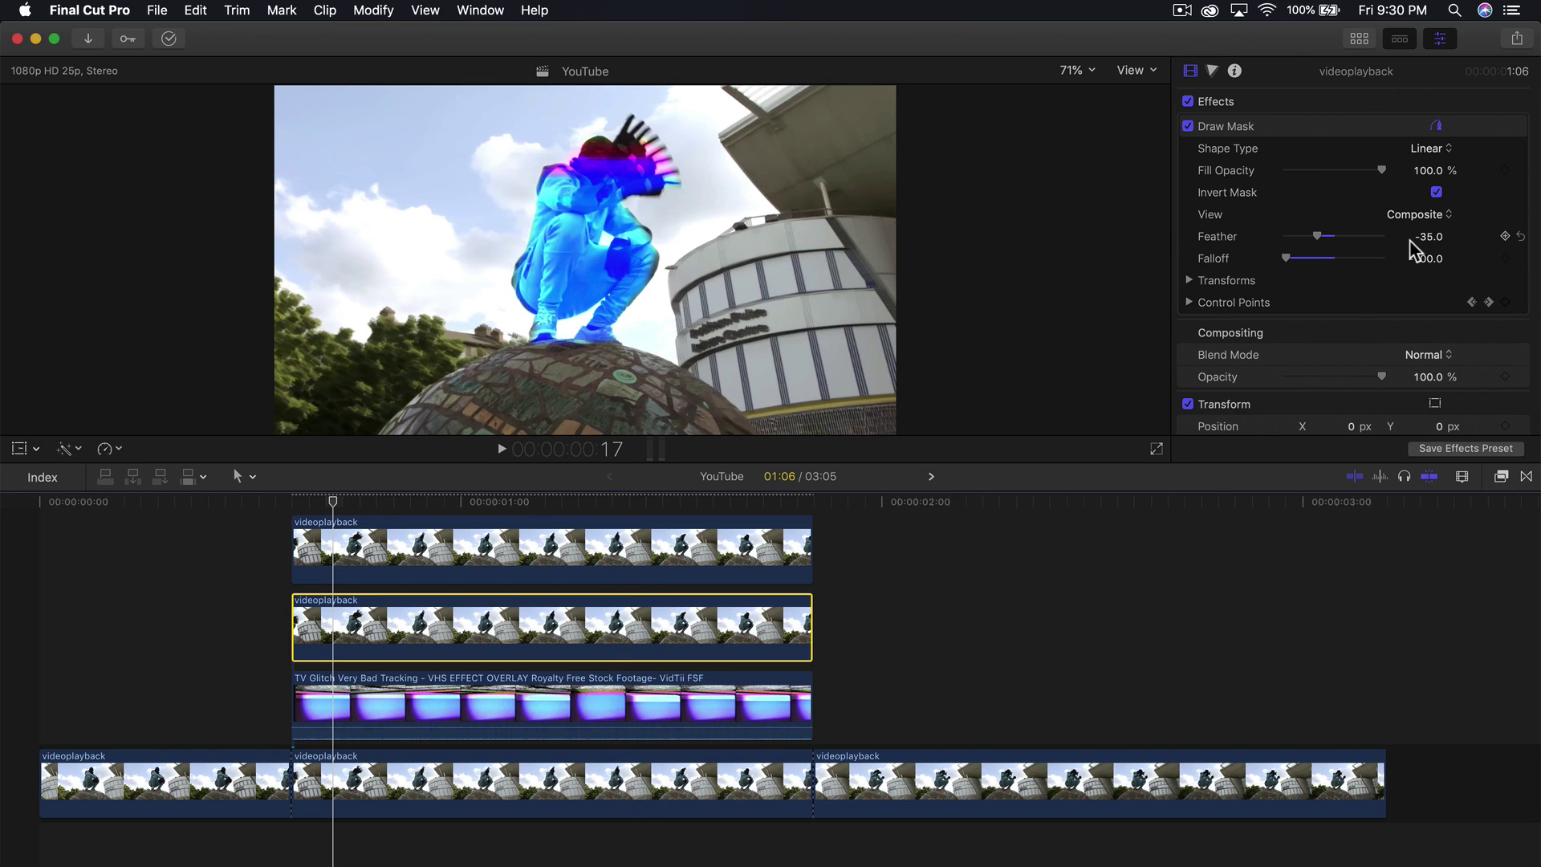
Select the top duplicate and show the Stylize category in the Effects browser.
click(592, 554)
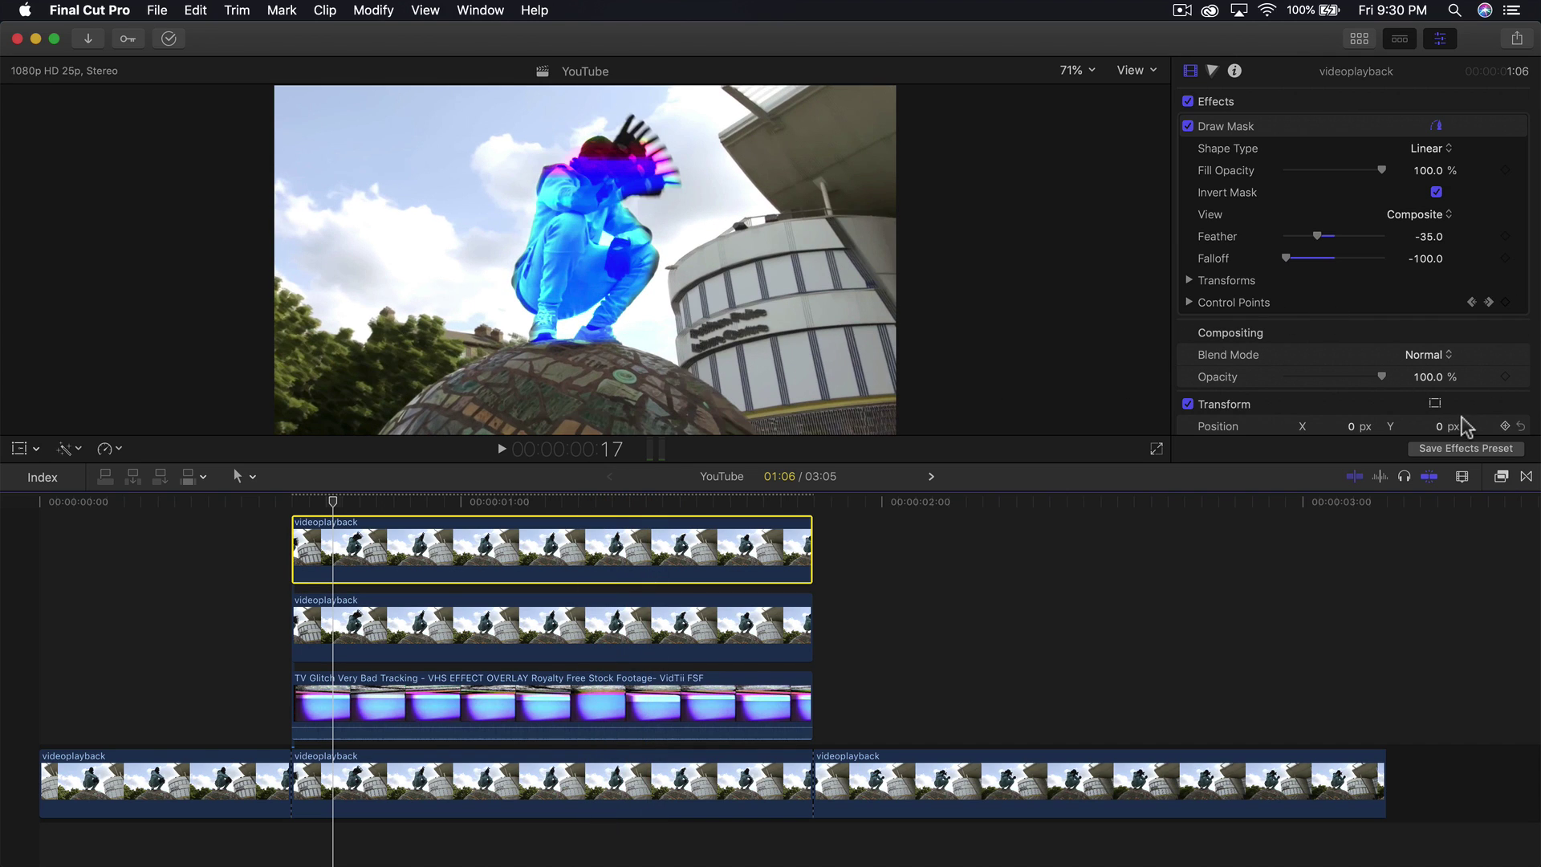
click(1501, 477)
click(1208, 700)
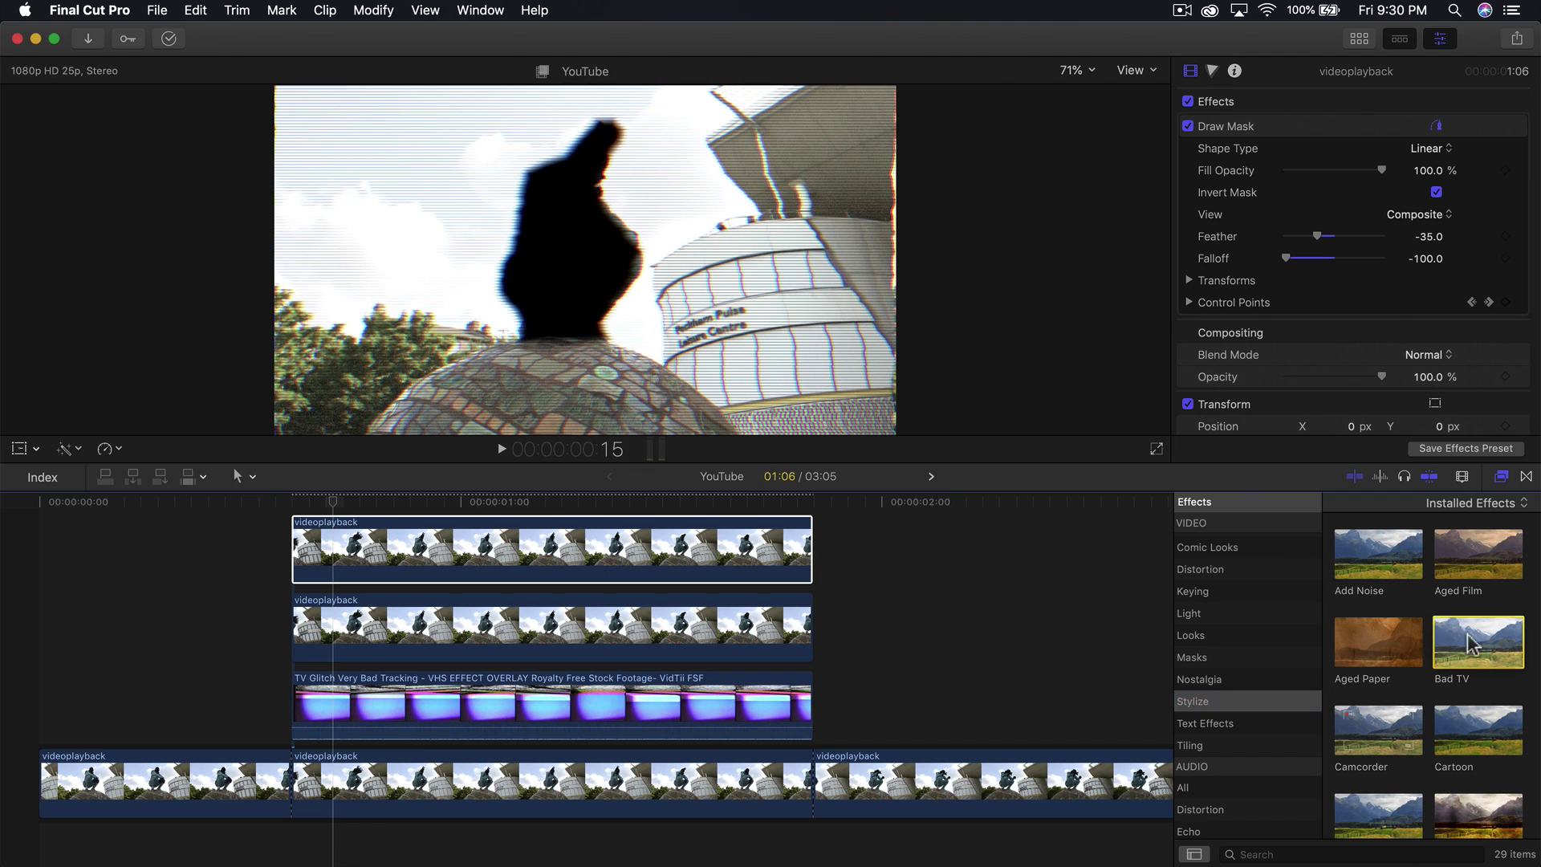
Apply Bad TV (Amount 25.0) to the top copy and move it above Draw Mask.
drag(1481, 651, 681, 567)
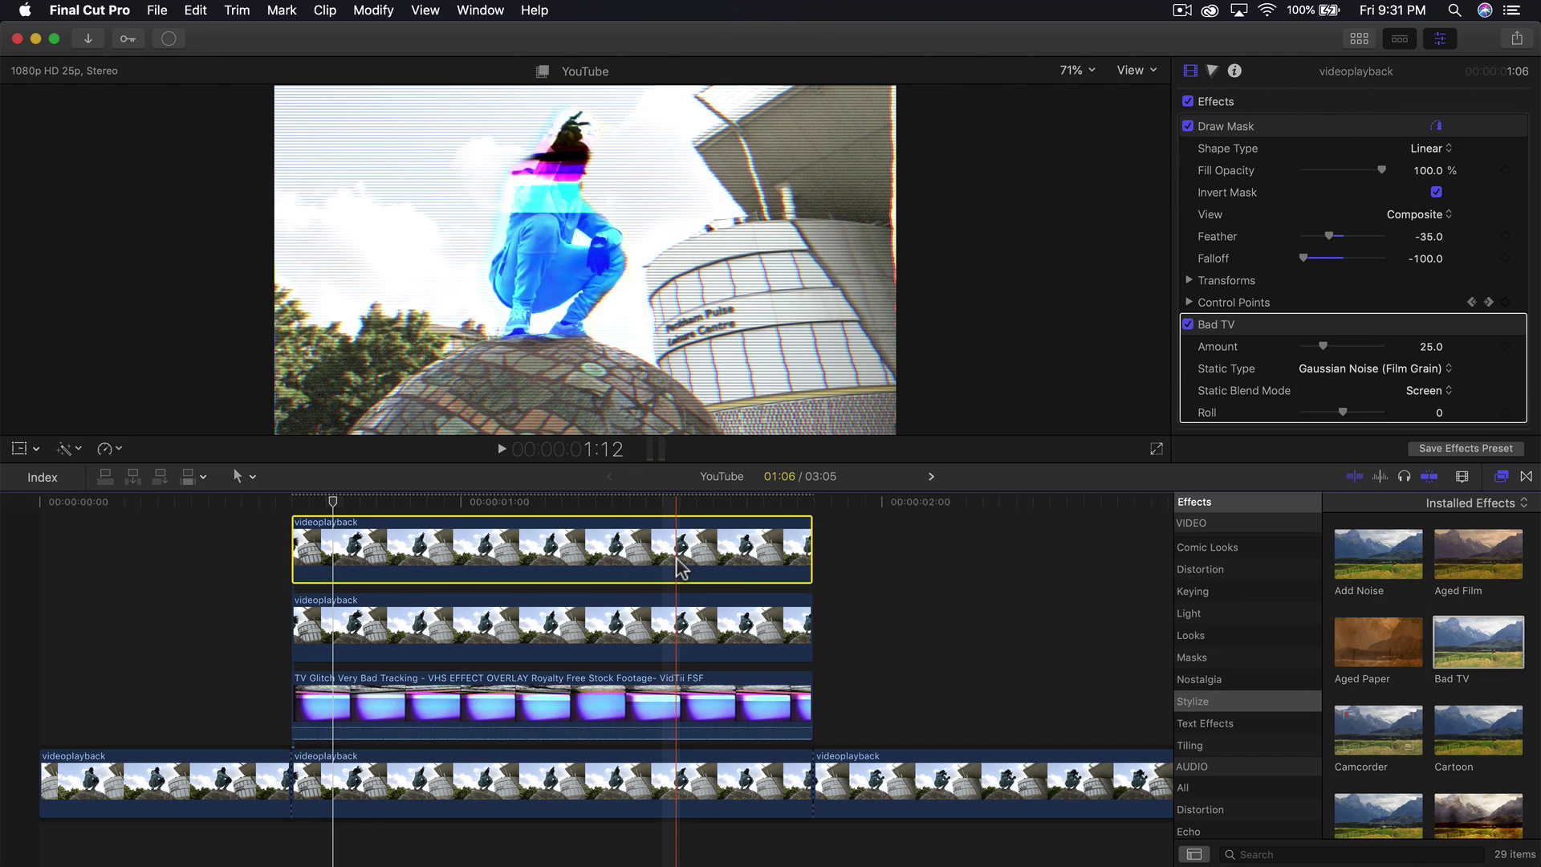
drag(1252, 327, 1259, 148)
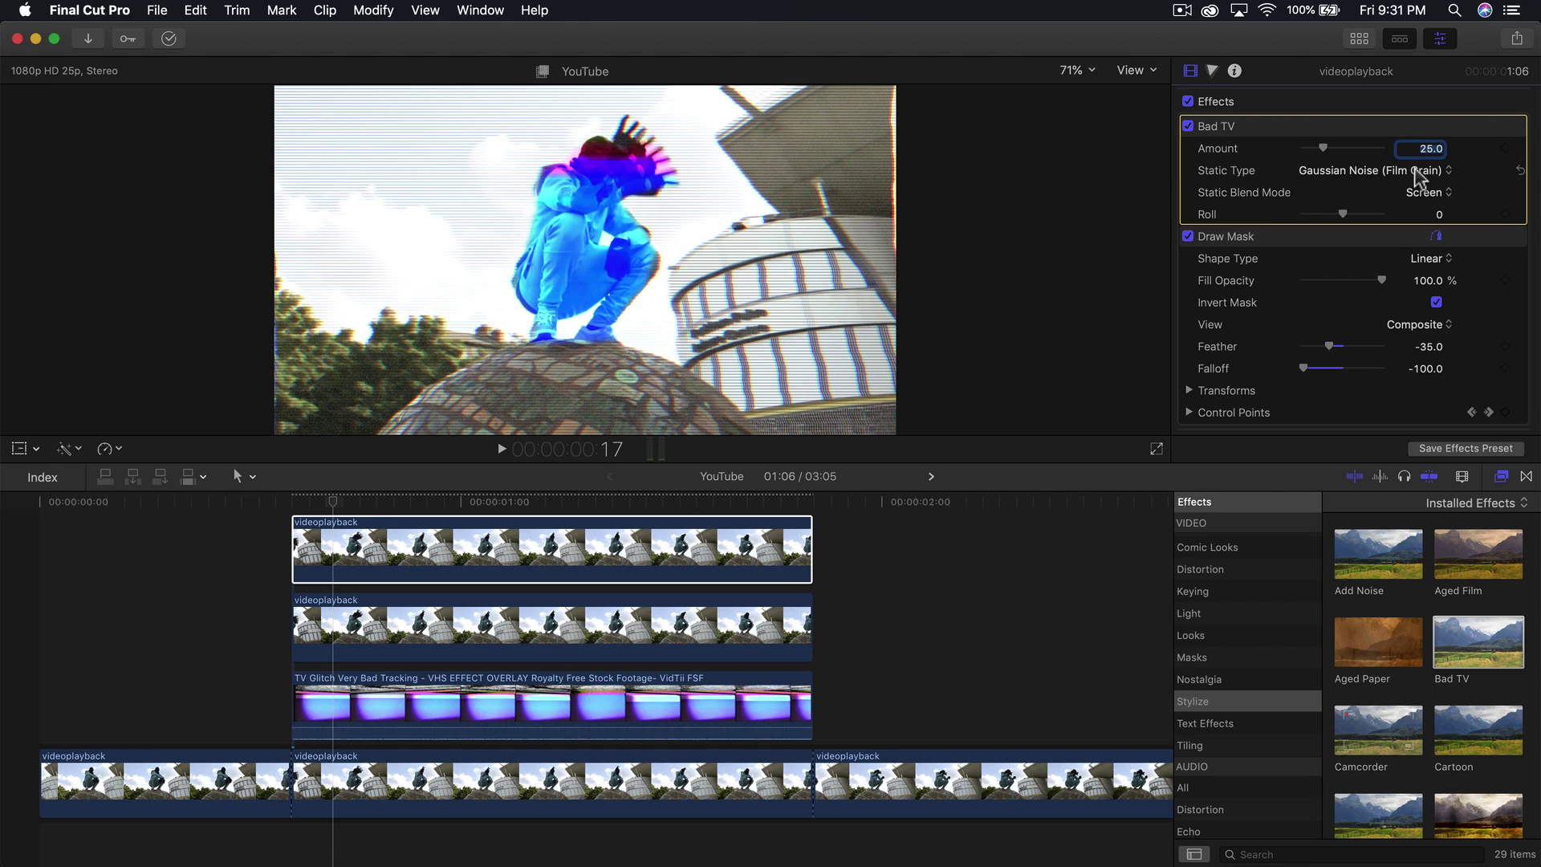
click(1416, 172)
click(1397, 143)
Set the top subject copy's blend mode to Pin Light and return to the Bad TV settings.
scroll(1388, 286, down, 5)
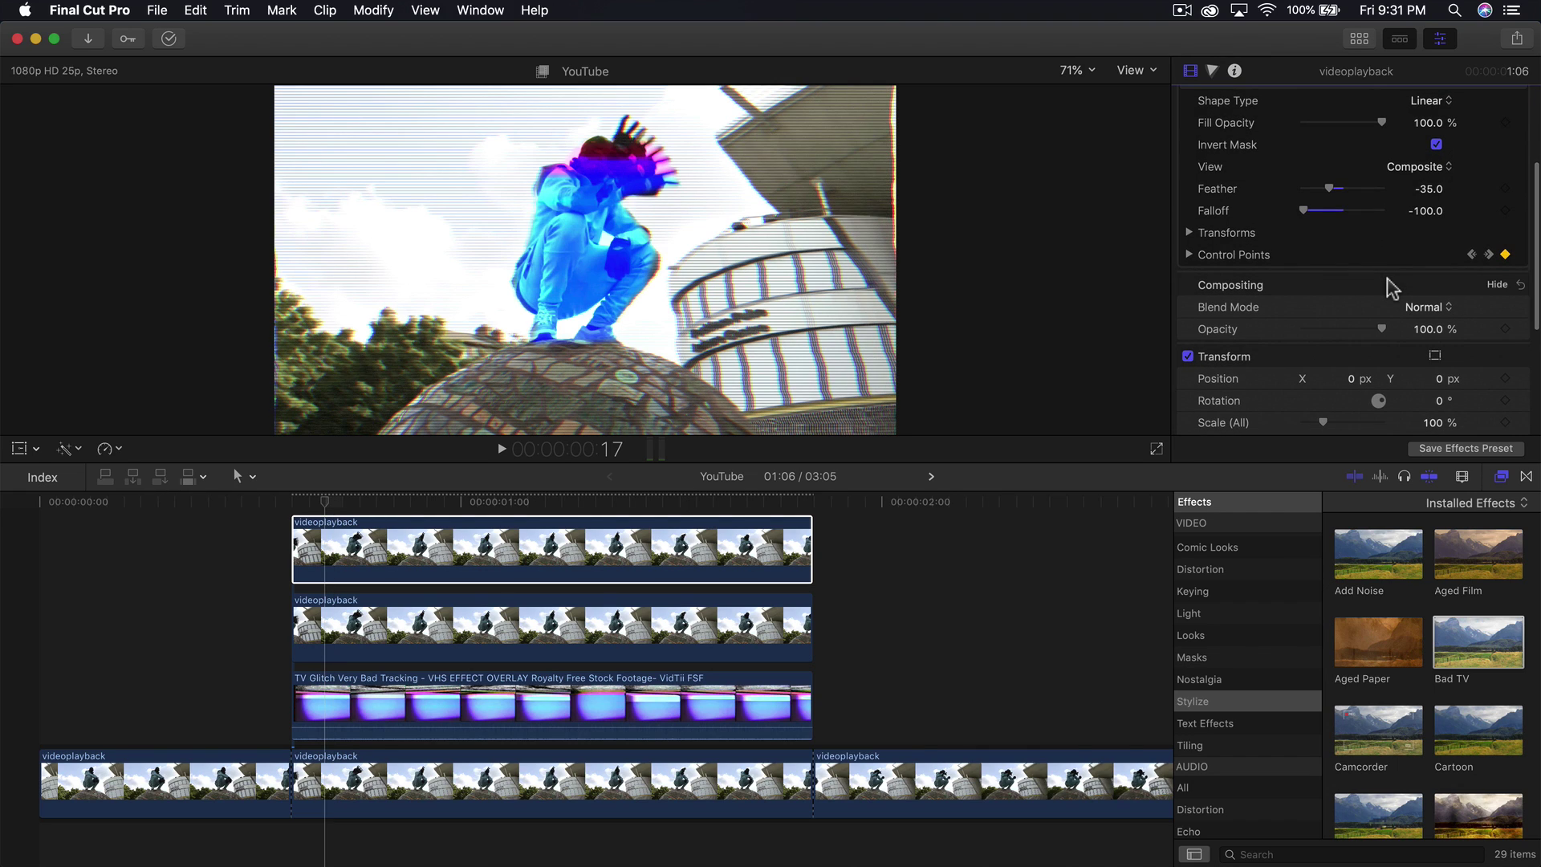
click(1424, 306)
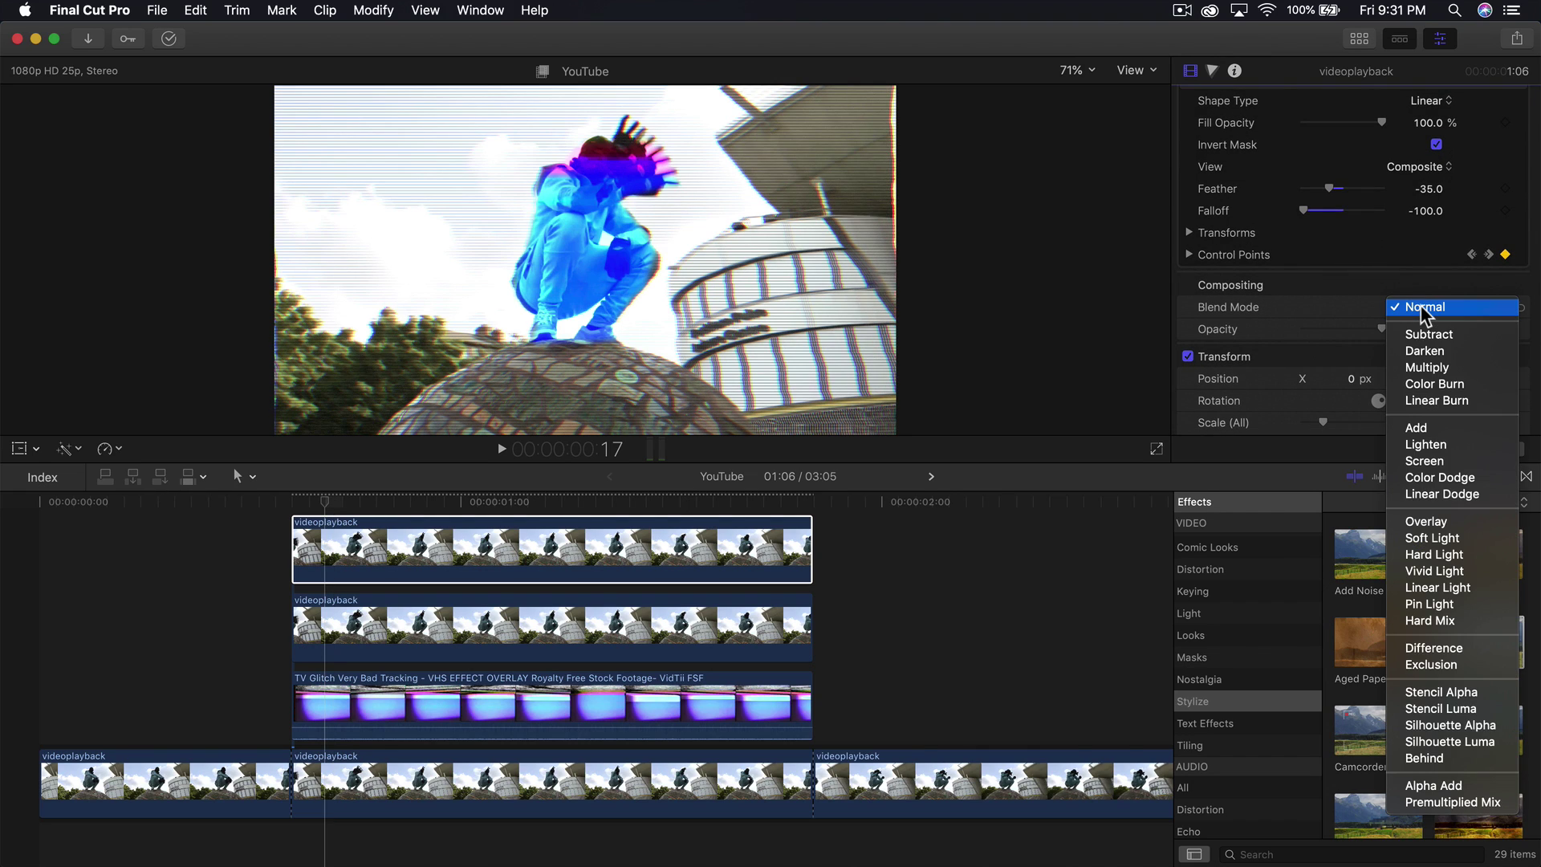
click(1433, 605)
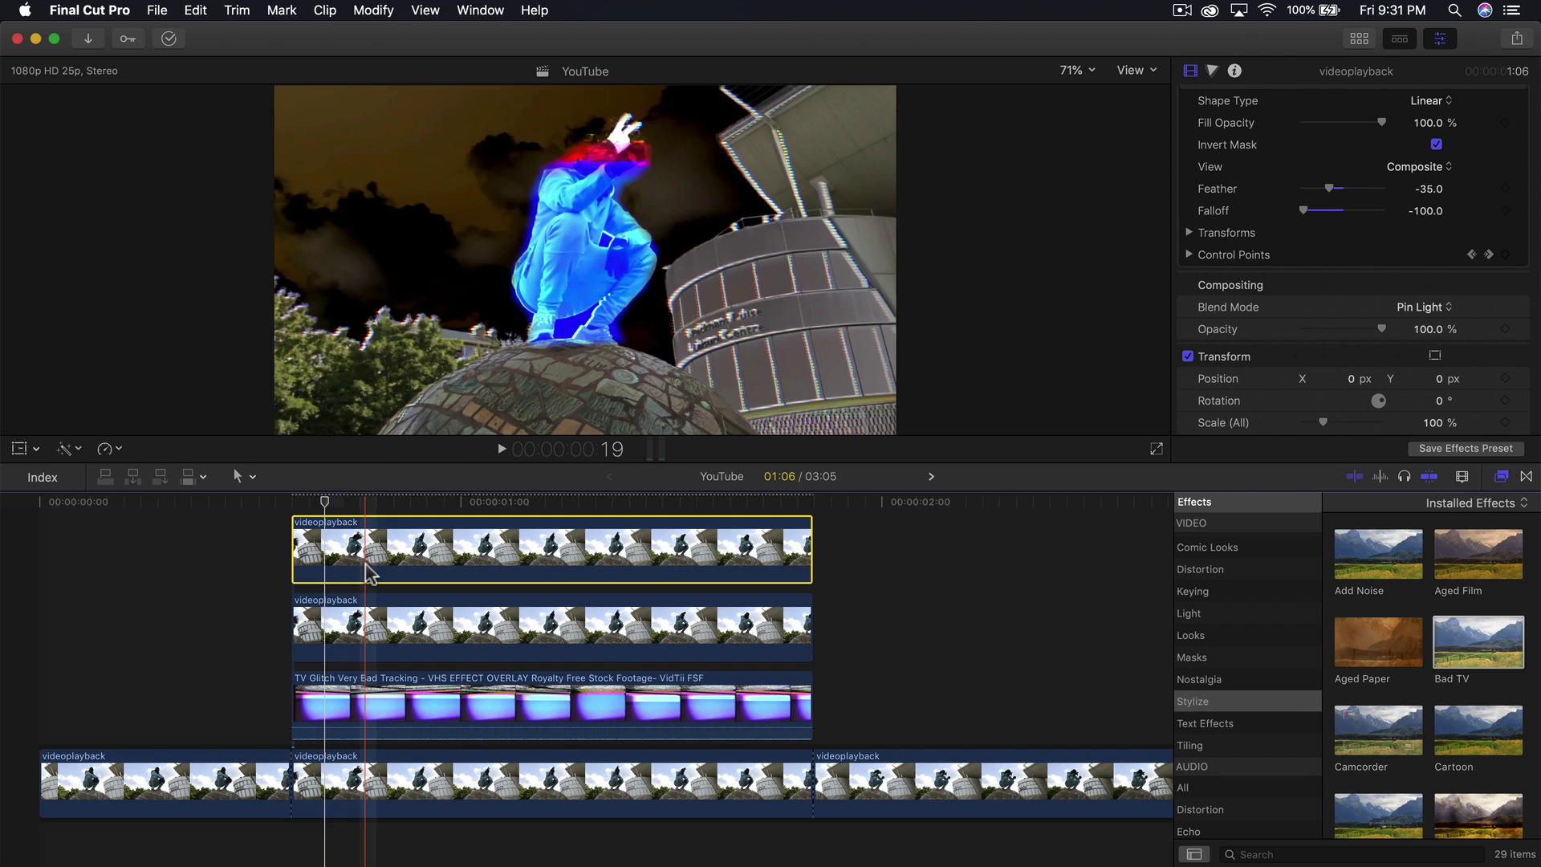
scroll(1418, 219, up, 4)
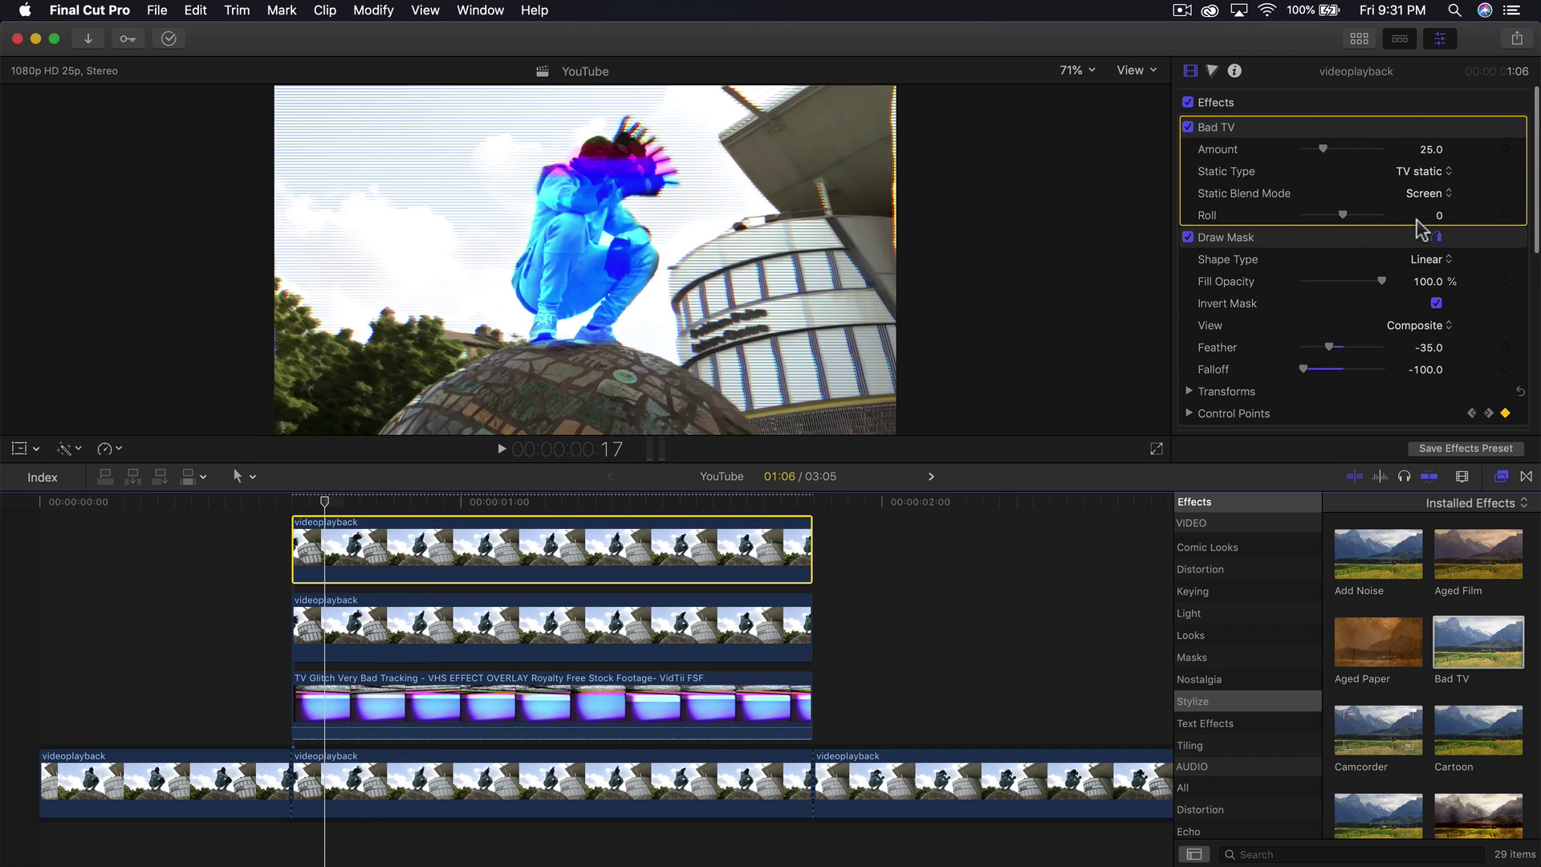
Compare the draw mask inverted and not, leave Invert Mask off, and preview the glitched figure.
click(1436, 303)
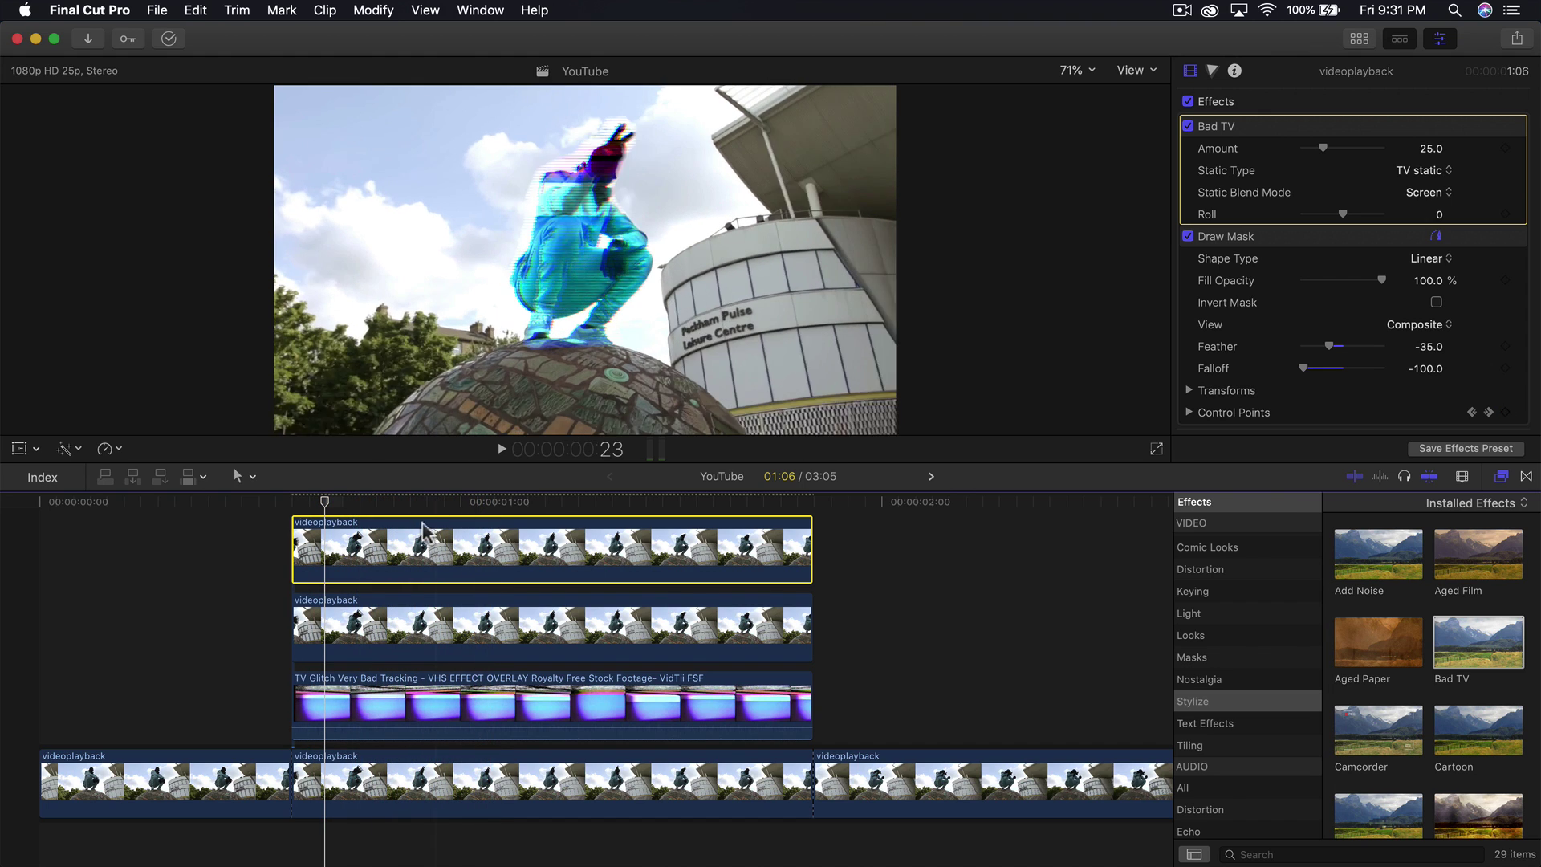
scroll(1461, 357, down, 1)
click(1438, 296)
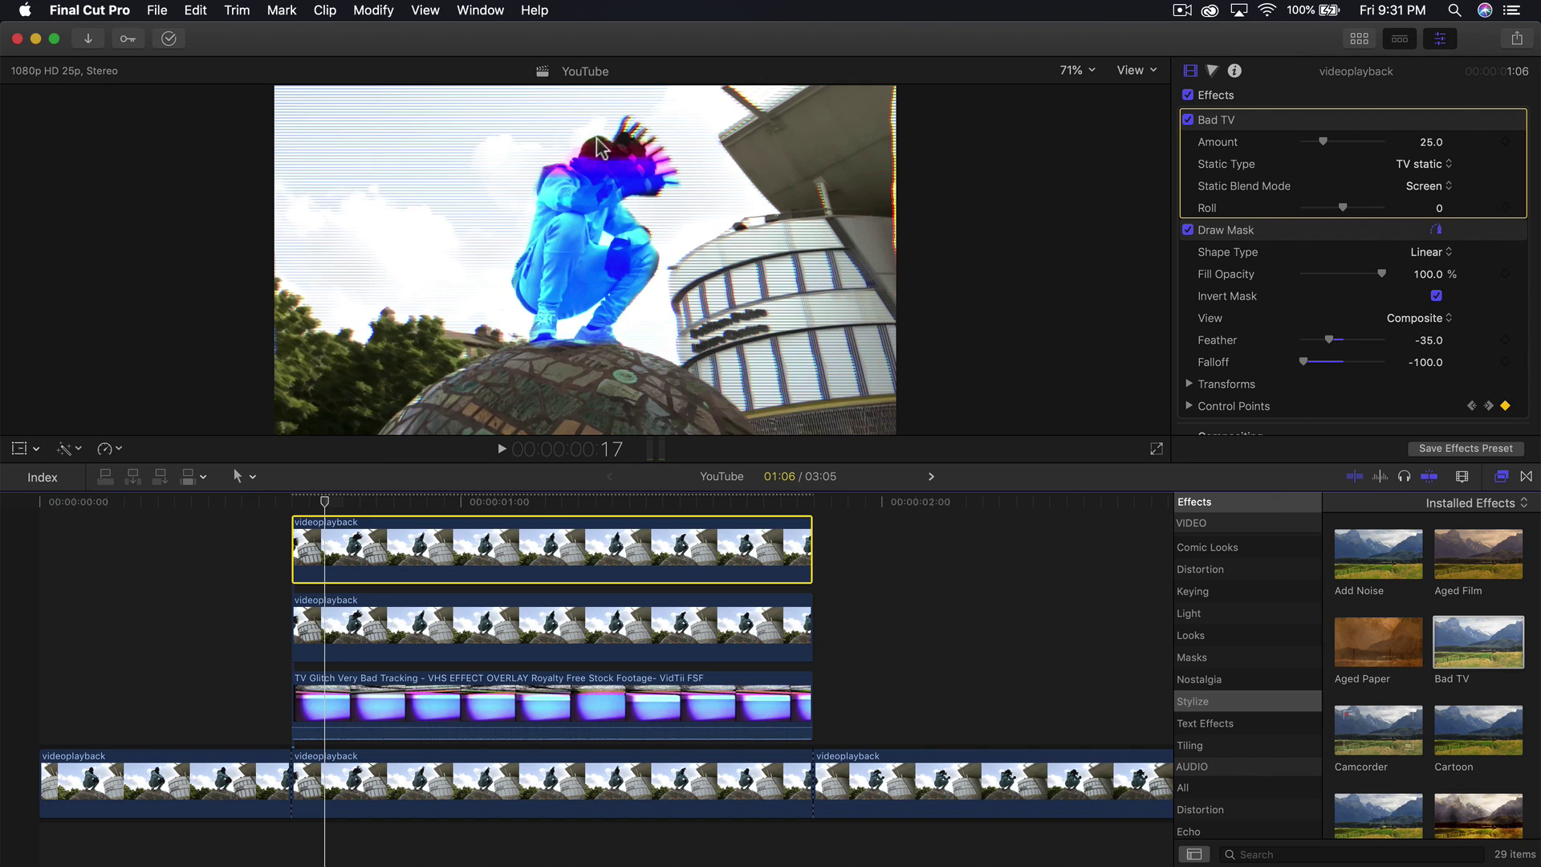
click(1437, 296)
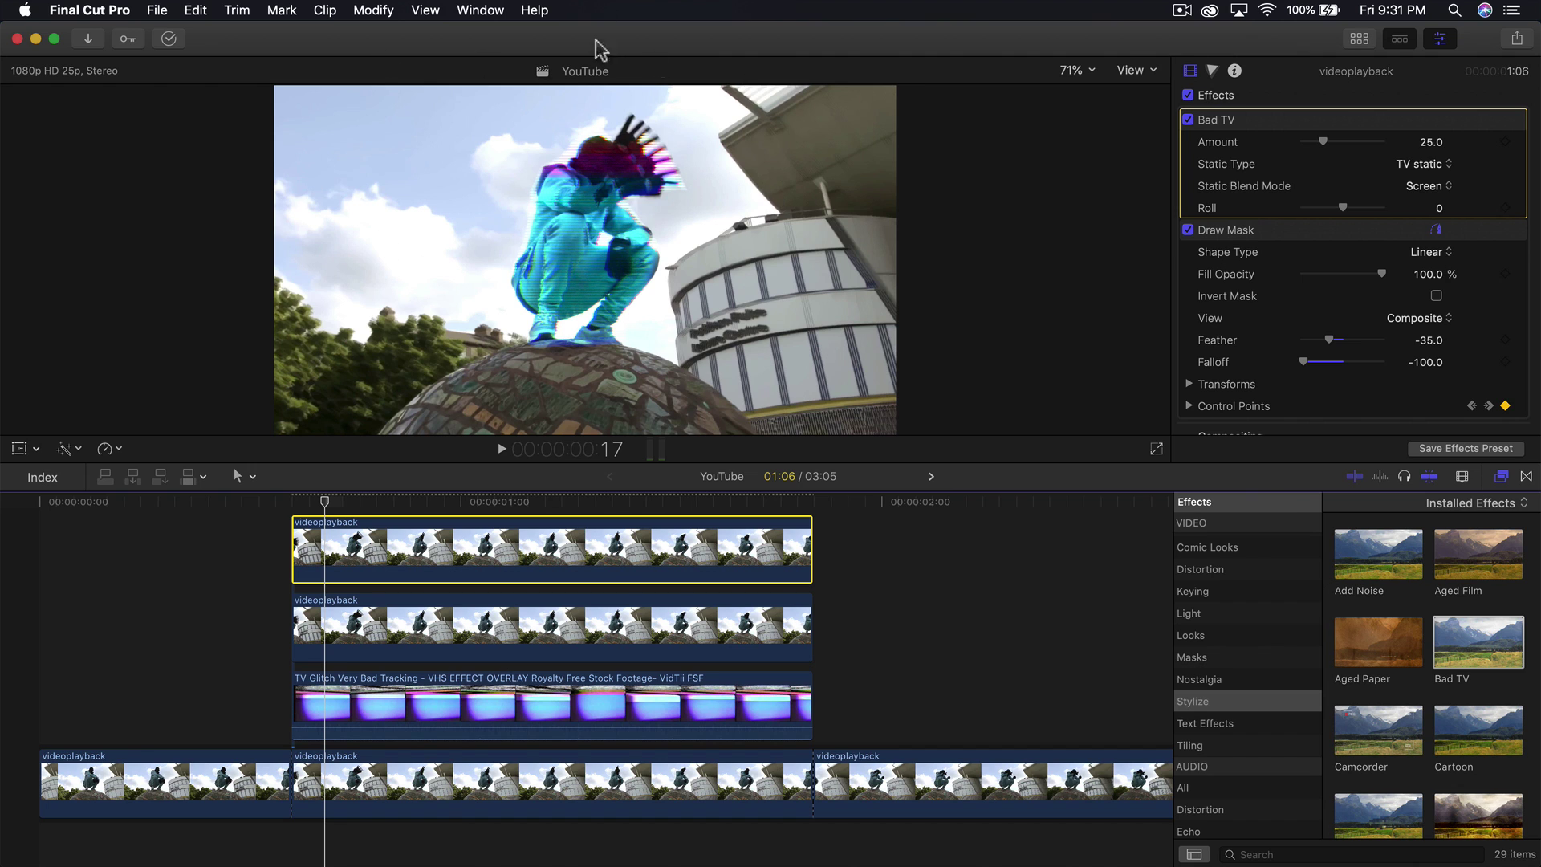
key(space)
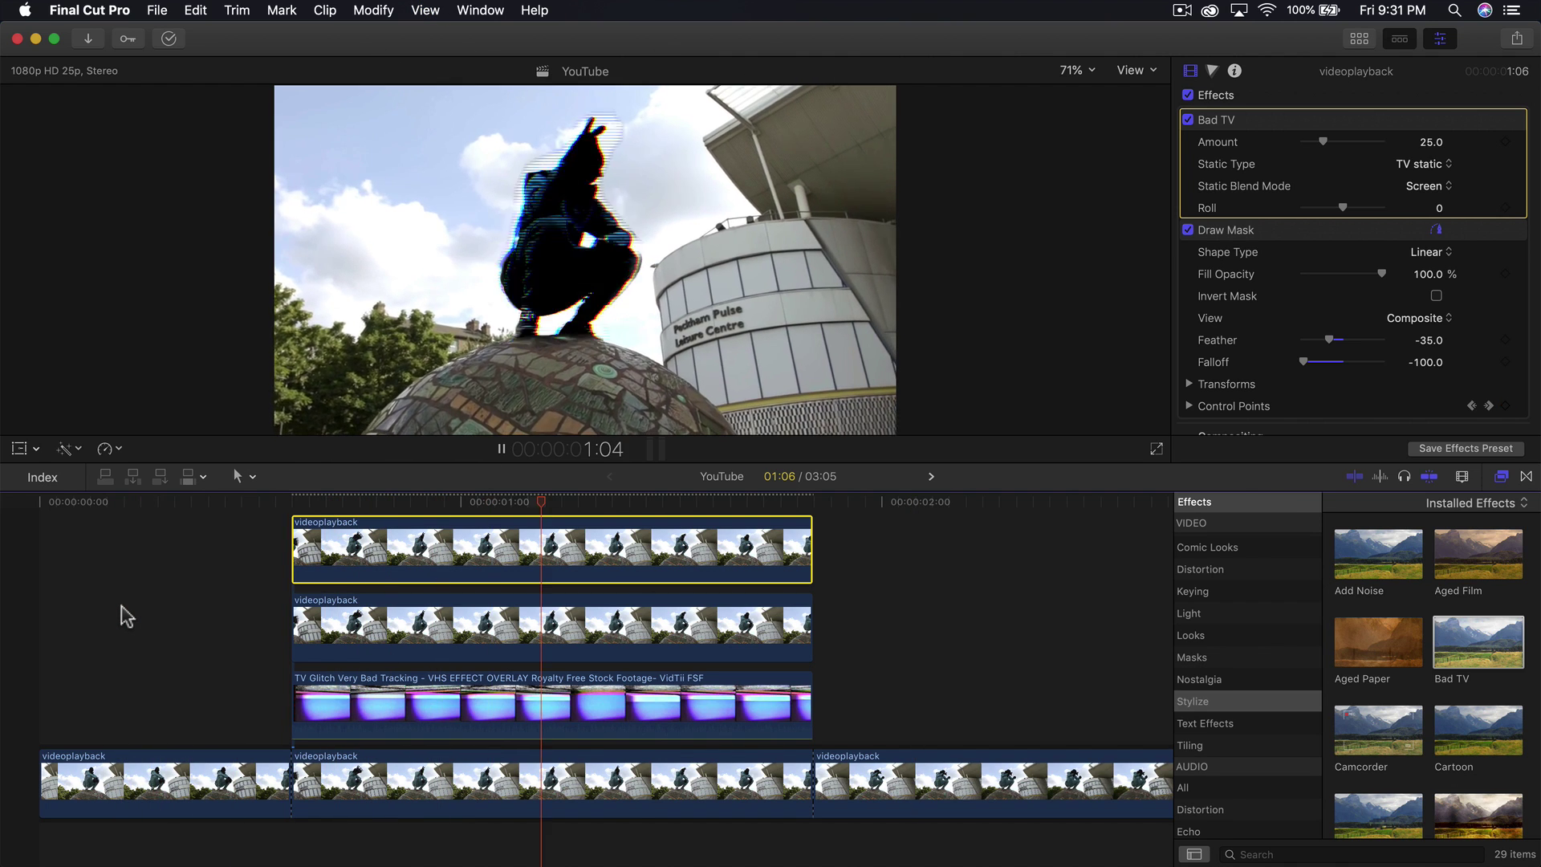
key(space)
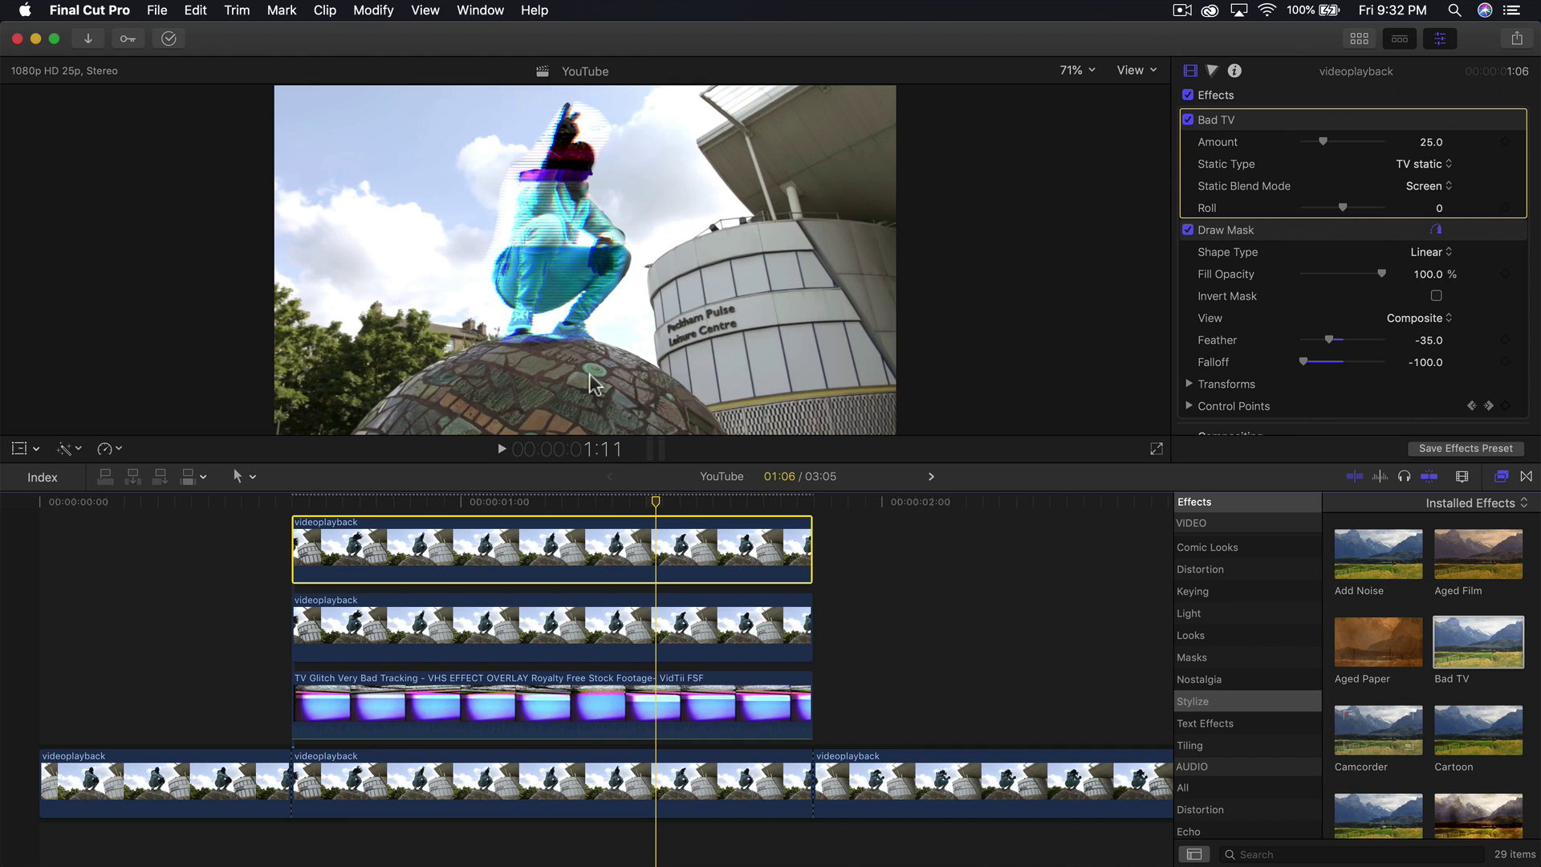
Select the second subject copy, preview the layered effect, and inspect the VHS glitch overlay clip.
click(613, 639)
click(255, 503)
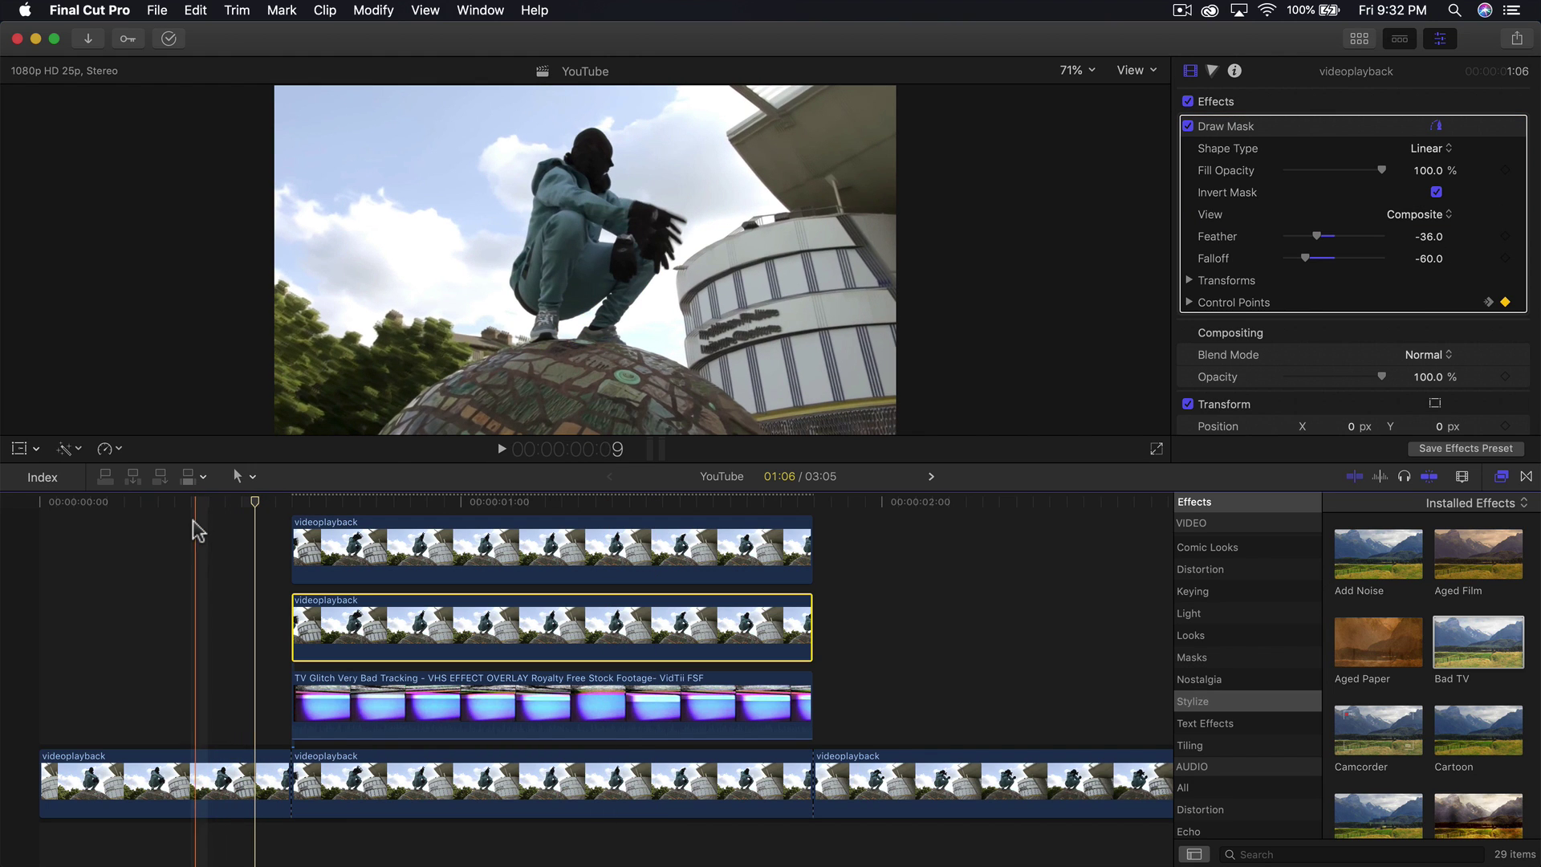
key(space)
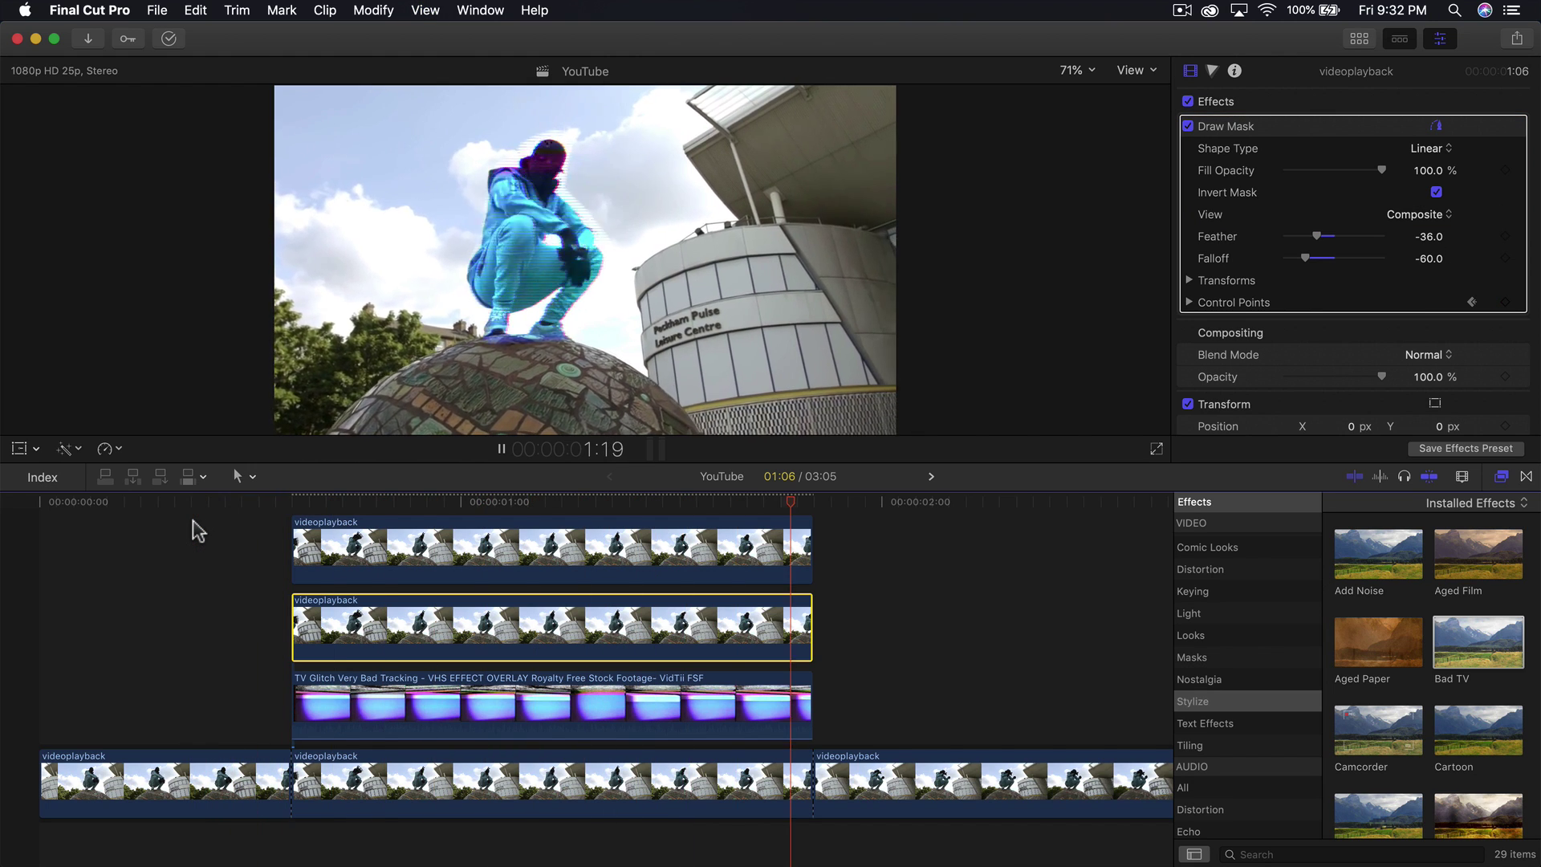
key(space)
click(526, 707)
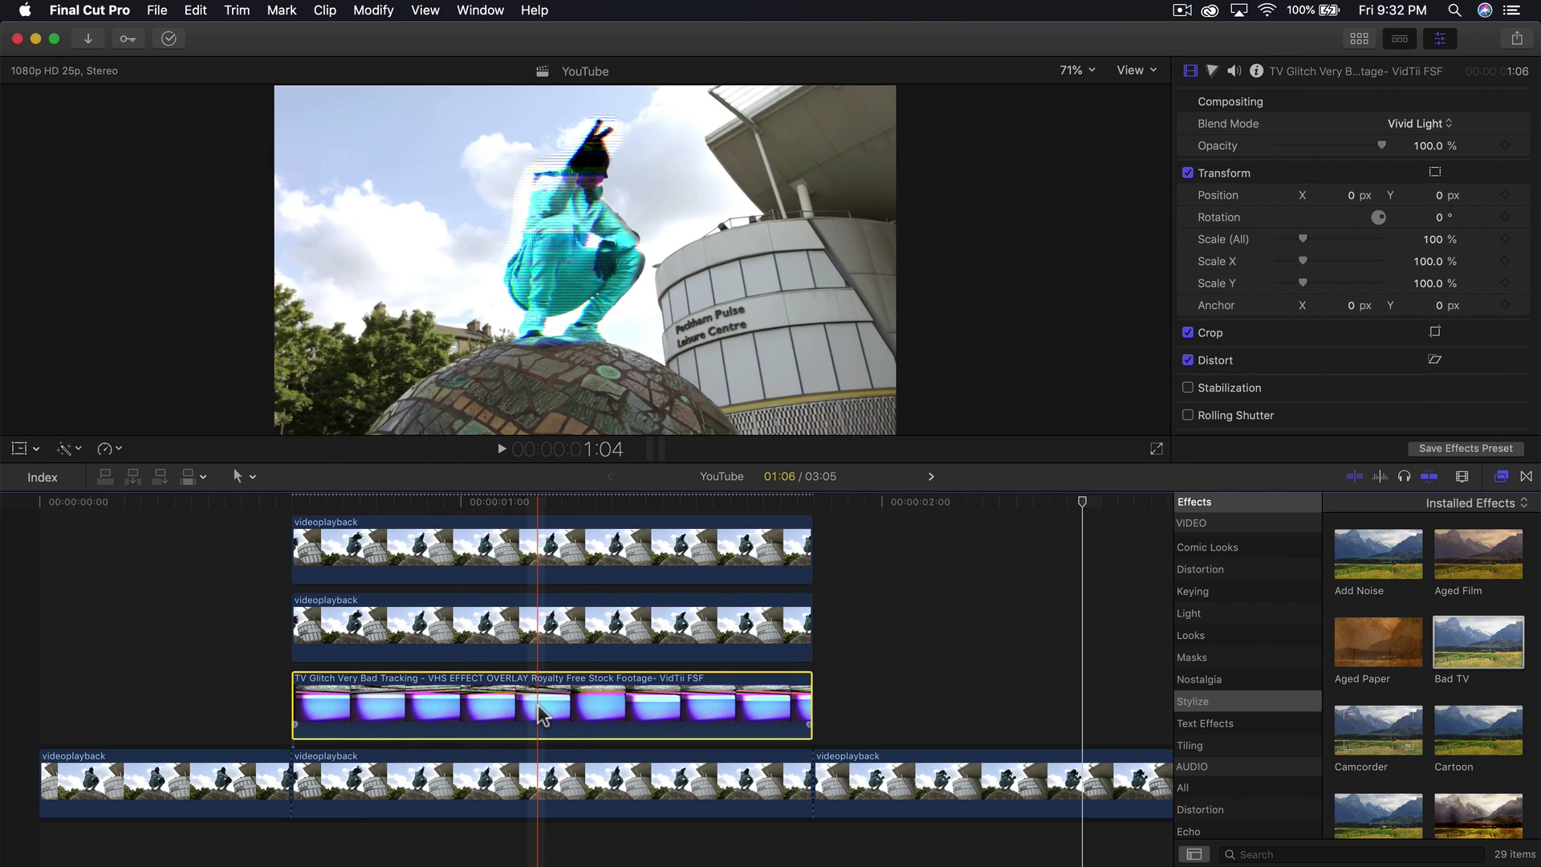
Raise the top copy's Bad TV Amount from 25.0 to 32.8 and preview it.
click(552, 549)
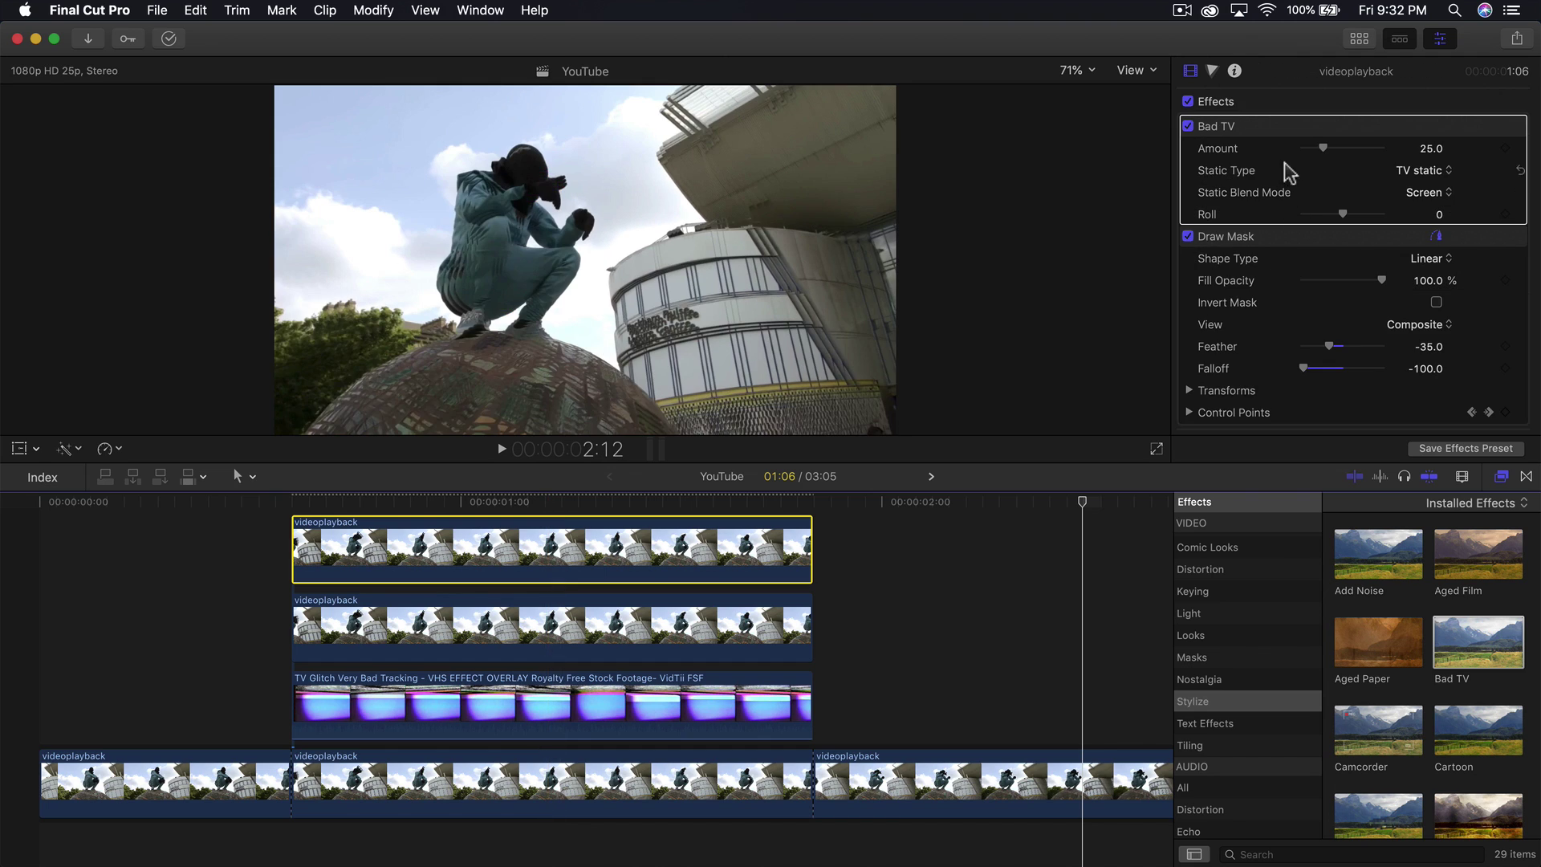
click(614, 501)
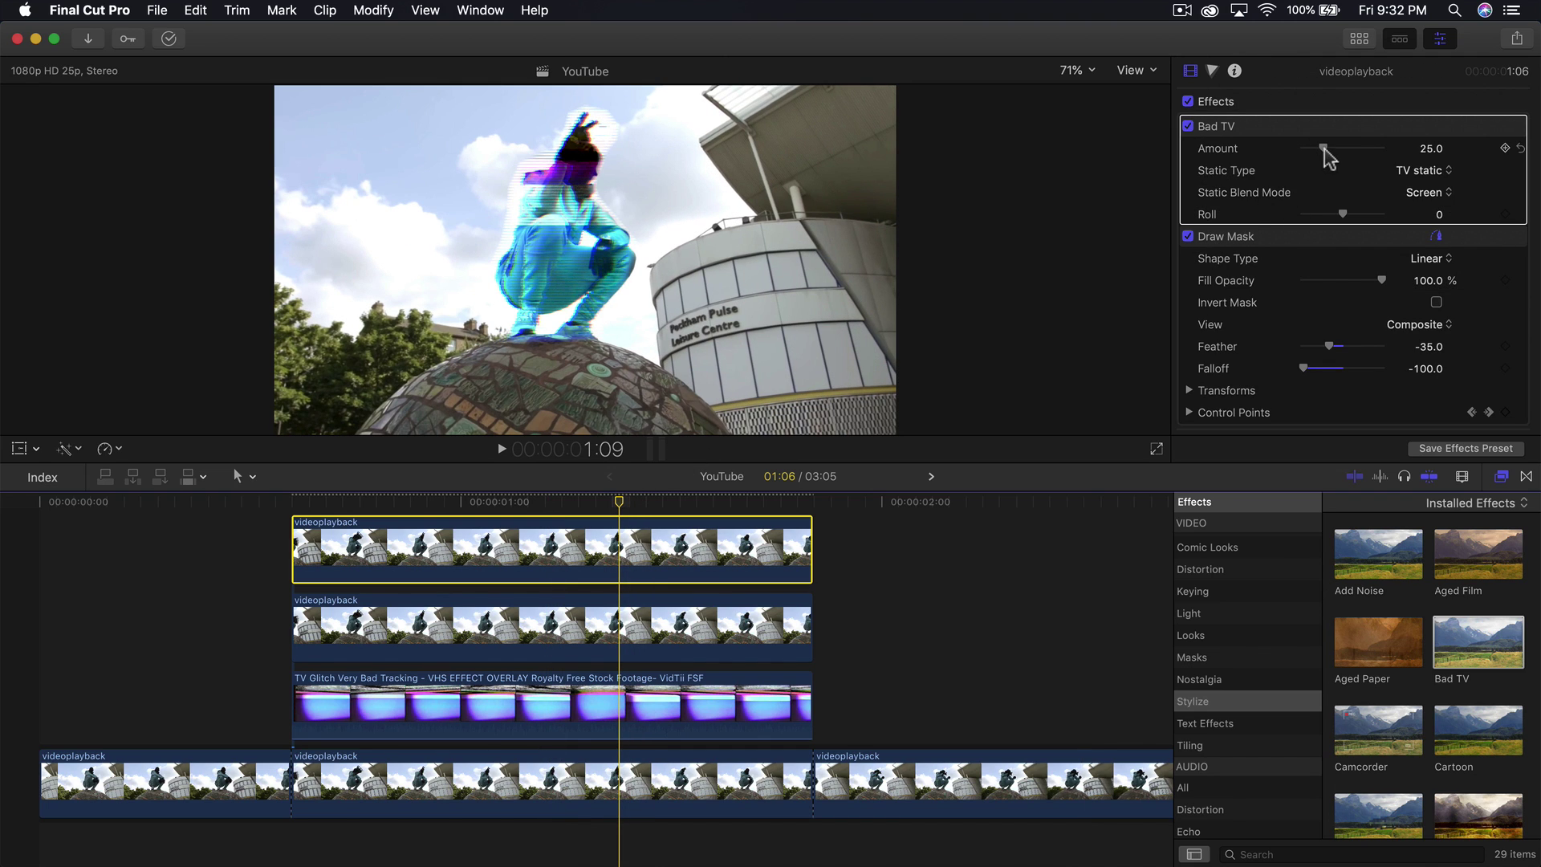
drag(1323, 147, 1327, 150)
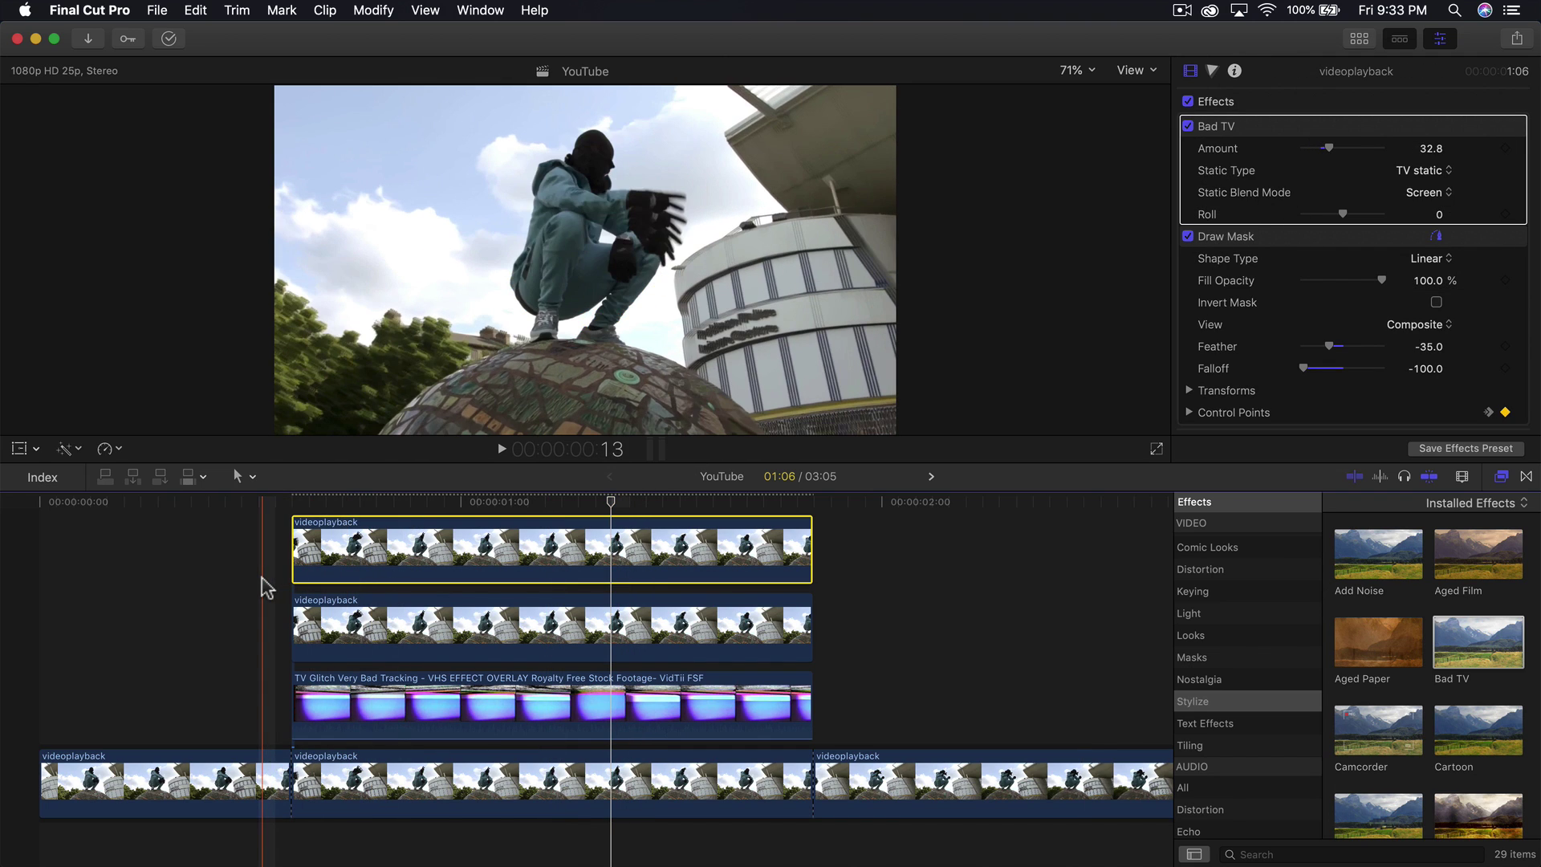
key(space)
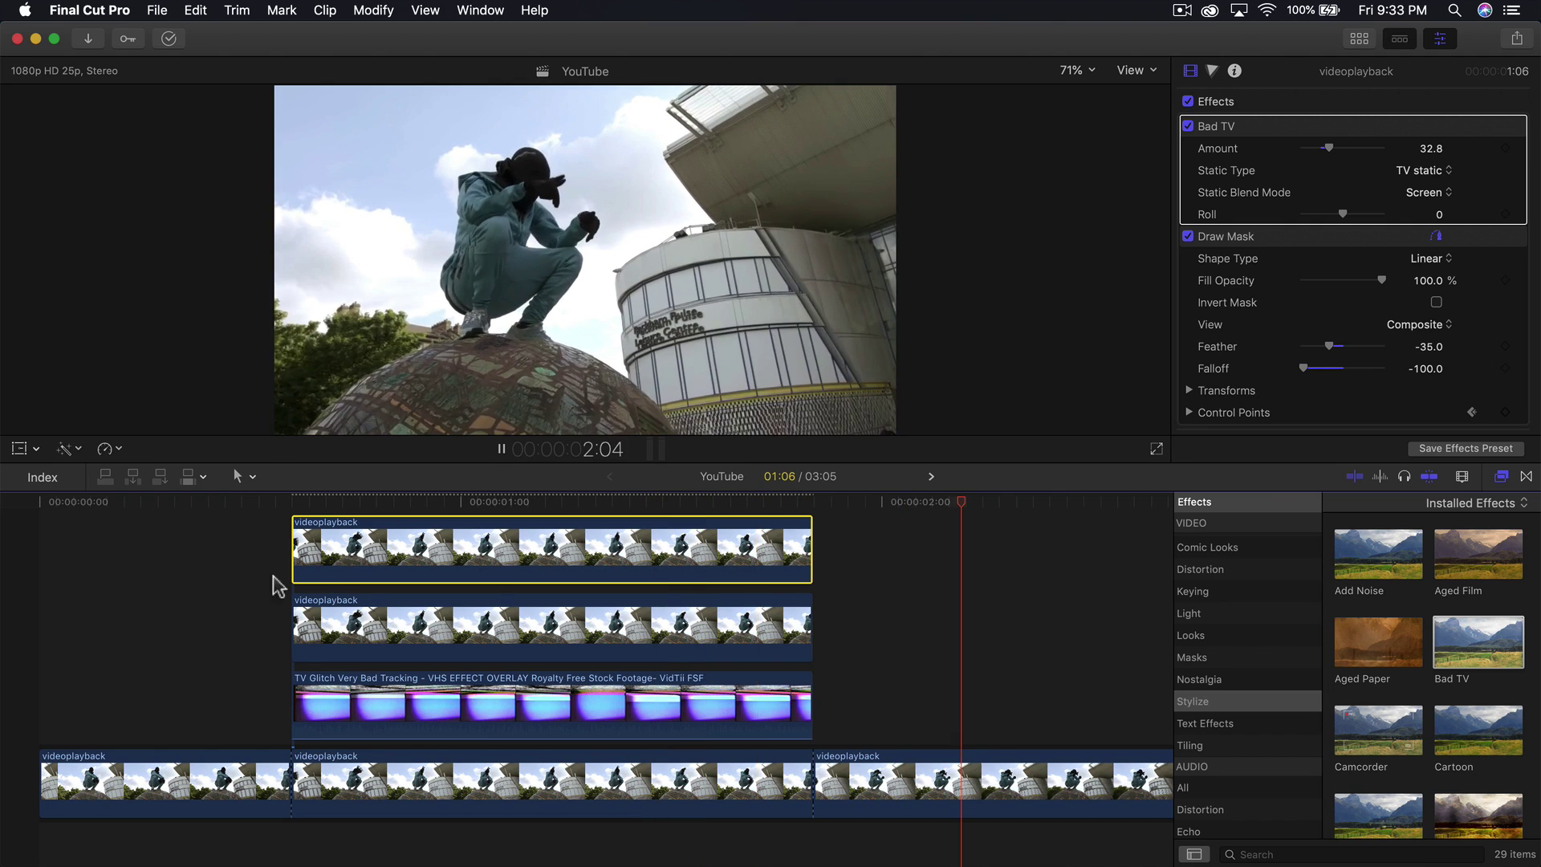
key(space)
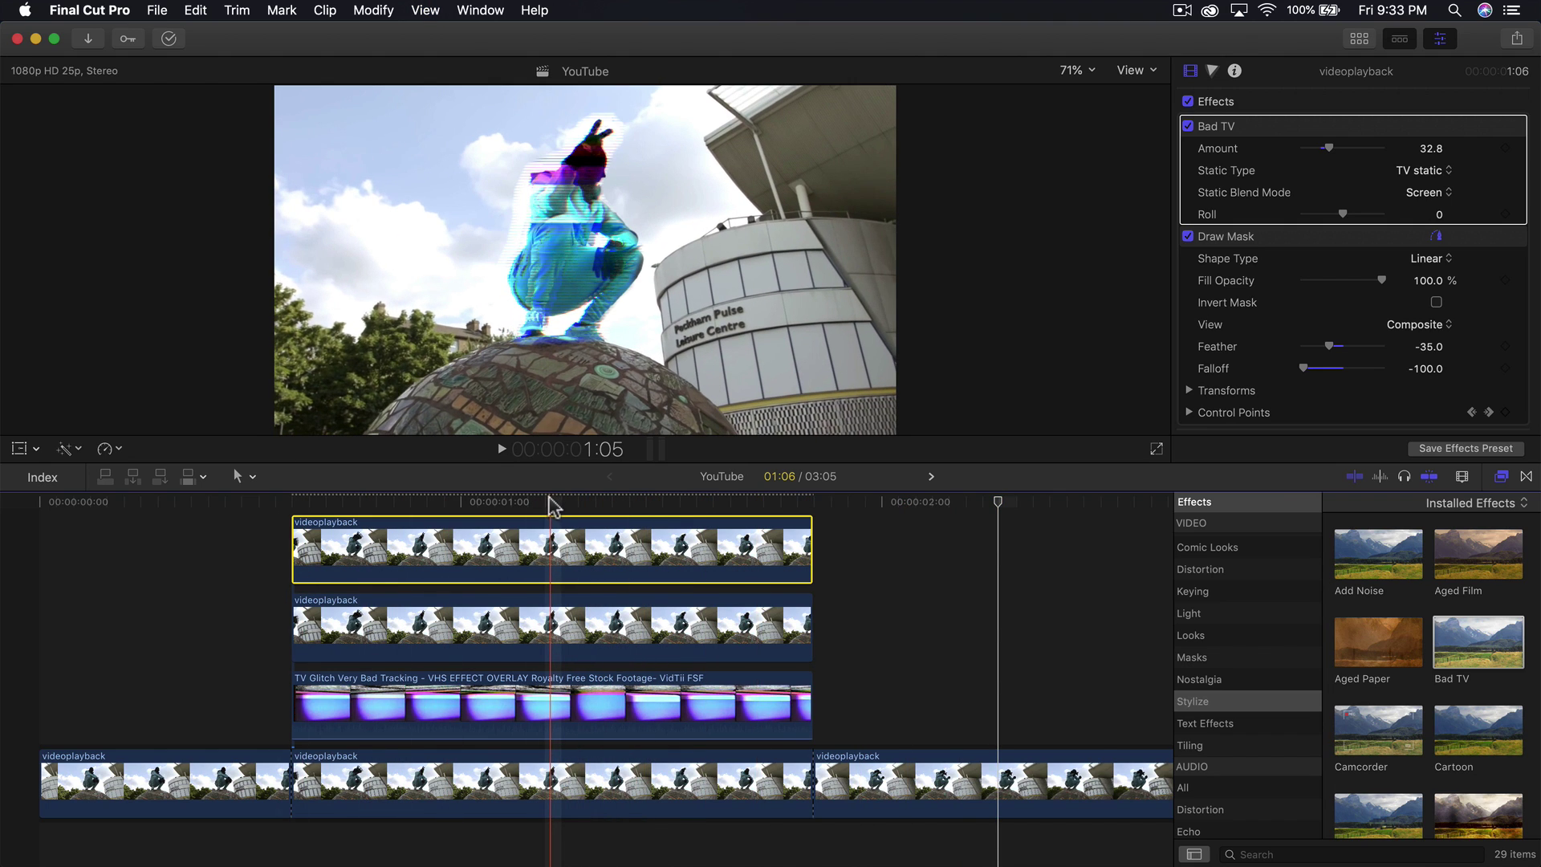
From about 1:05, try Linear Light and Vivid Light on the top copy, then choose Soft Light and preview.
click(546, 505)
scroll(1242, 305, down, 1)
scroll(1242, 305, down, 5)
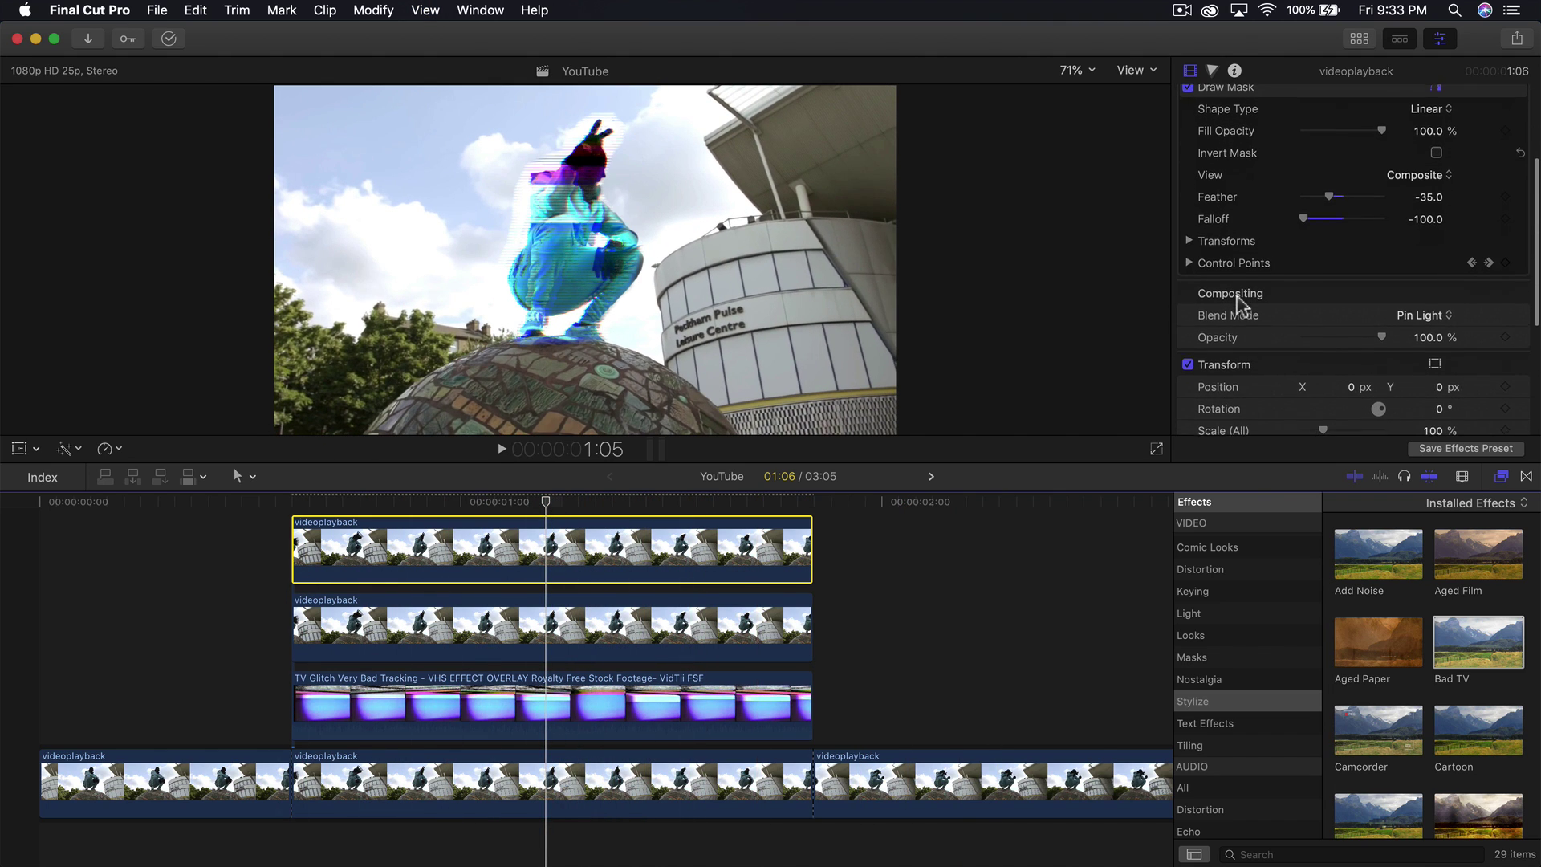
click(1448, 315)
click(1437, 299)
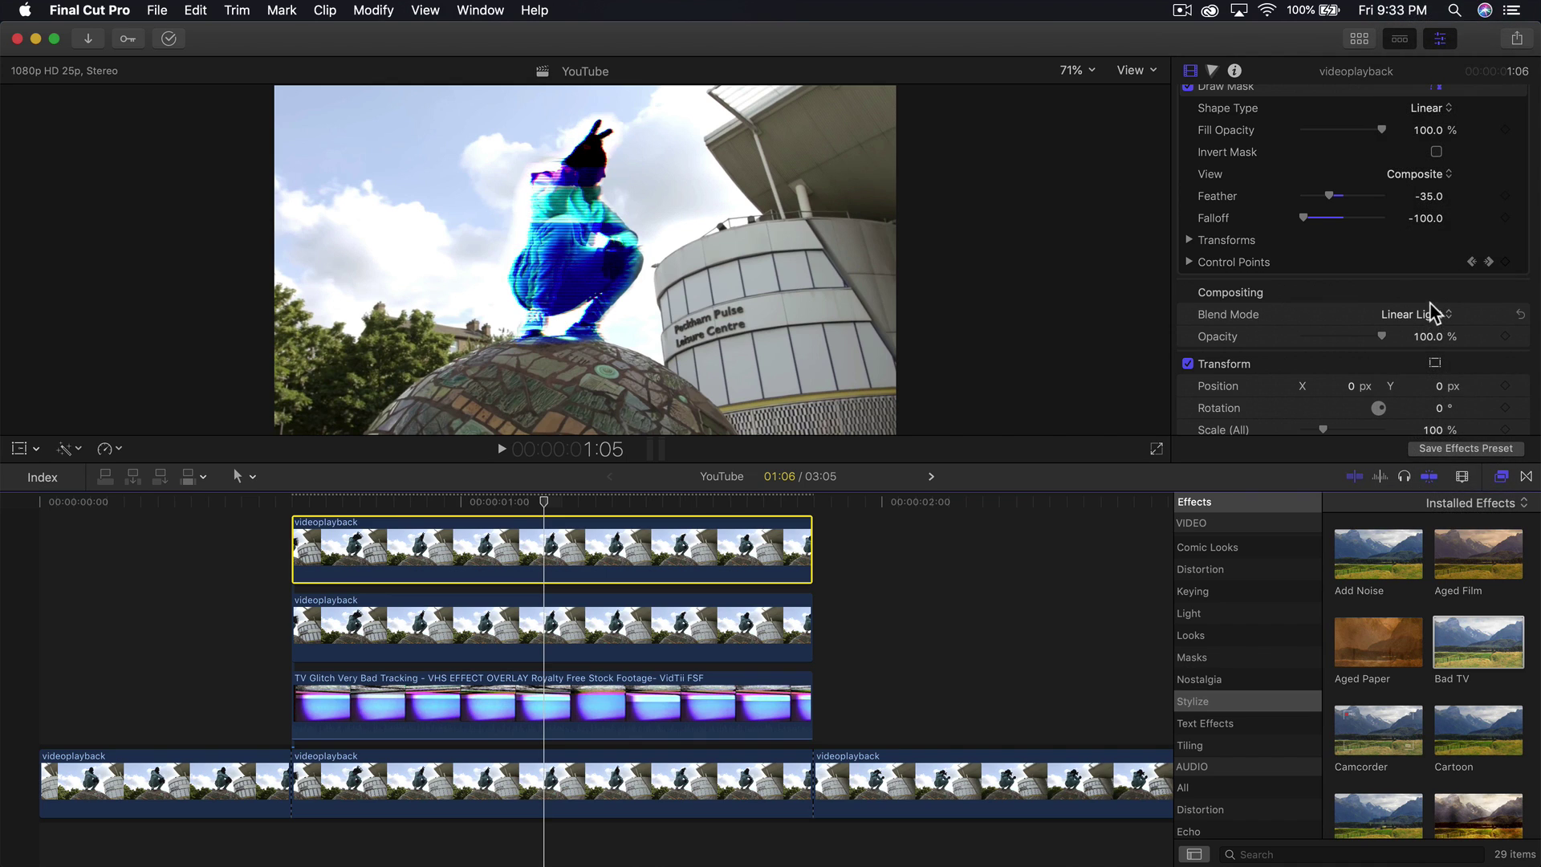
click(1434, 313)
click(1419, 297)
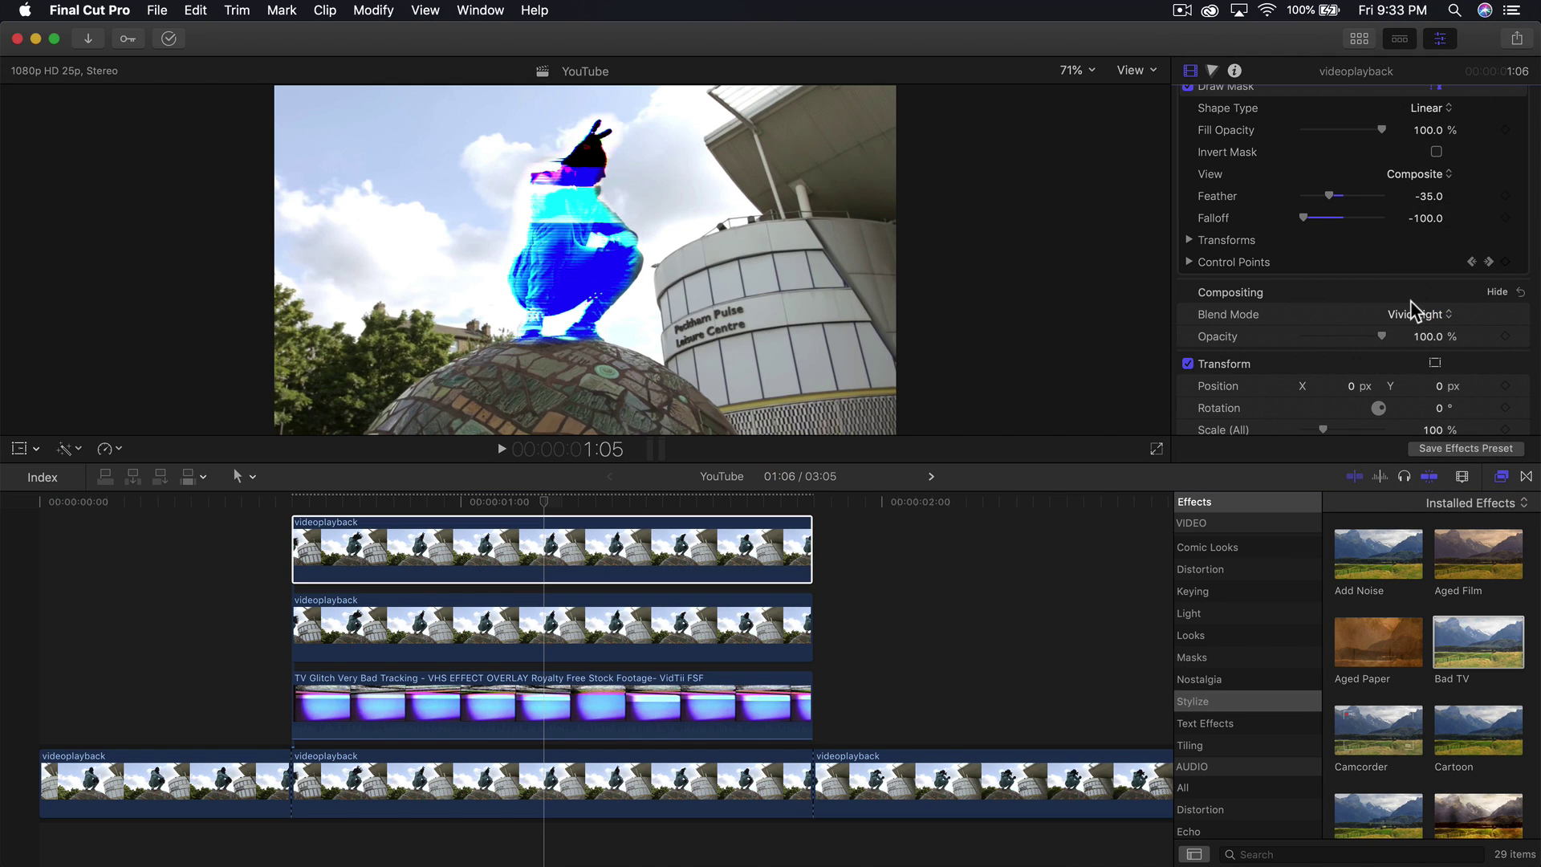
click(1409, 301)
click(1409, 286)
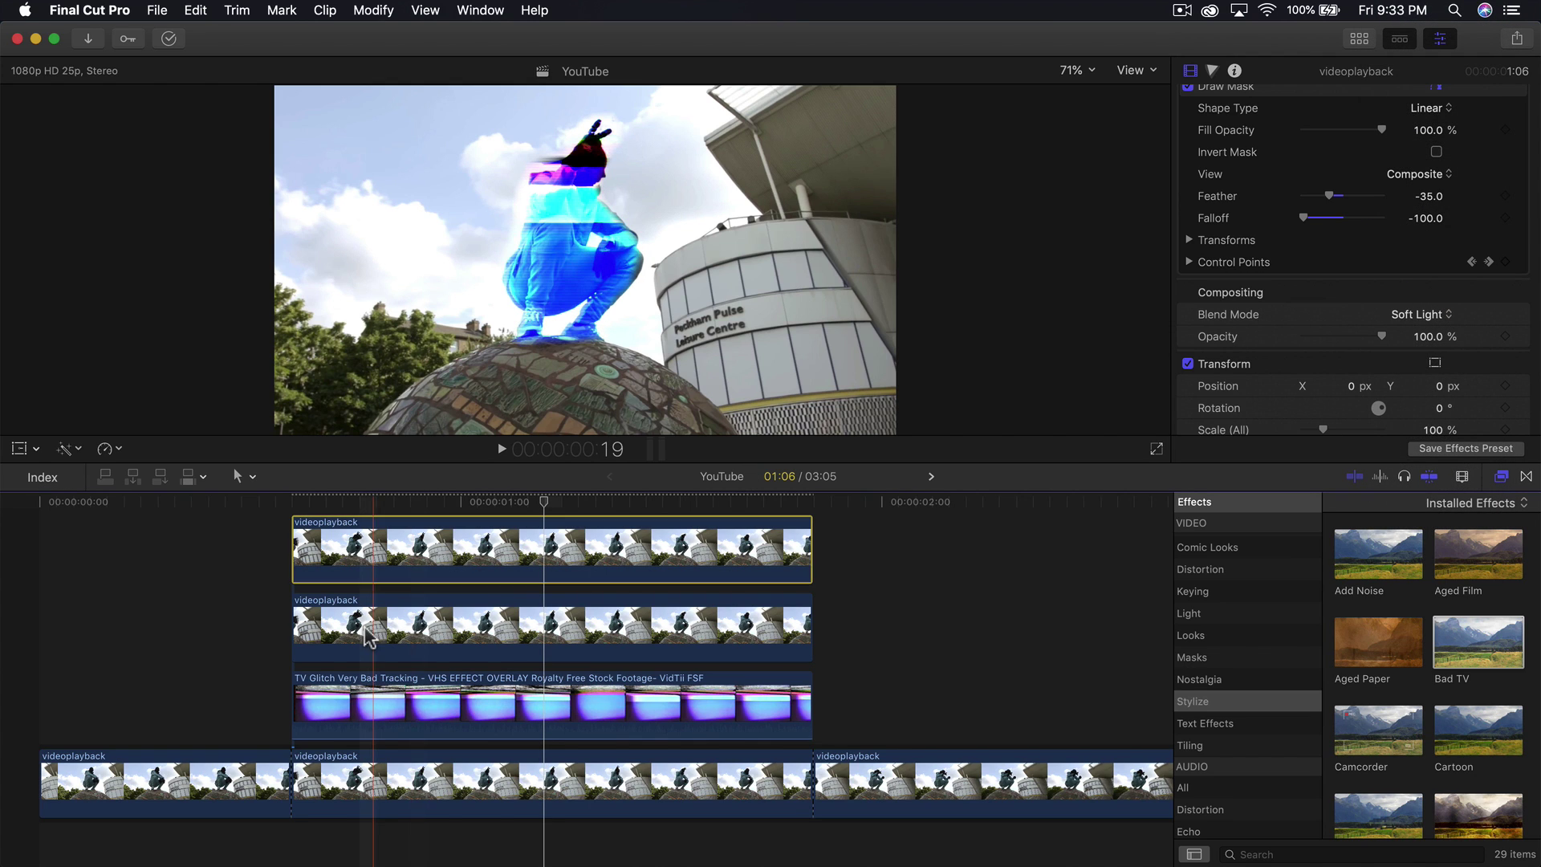
key(space)
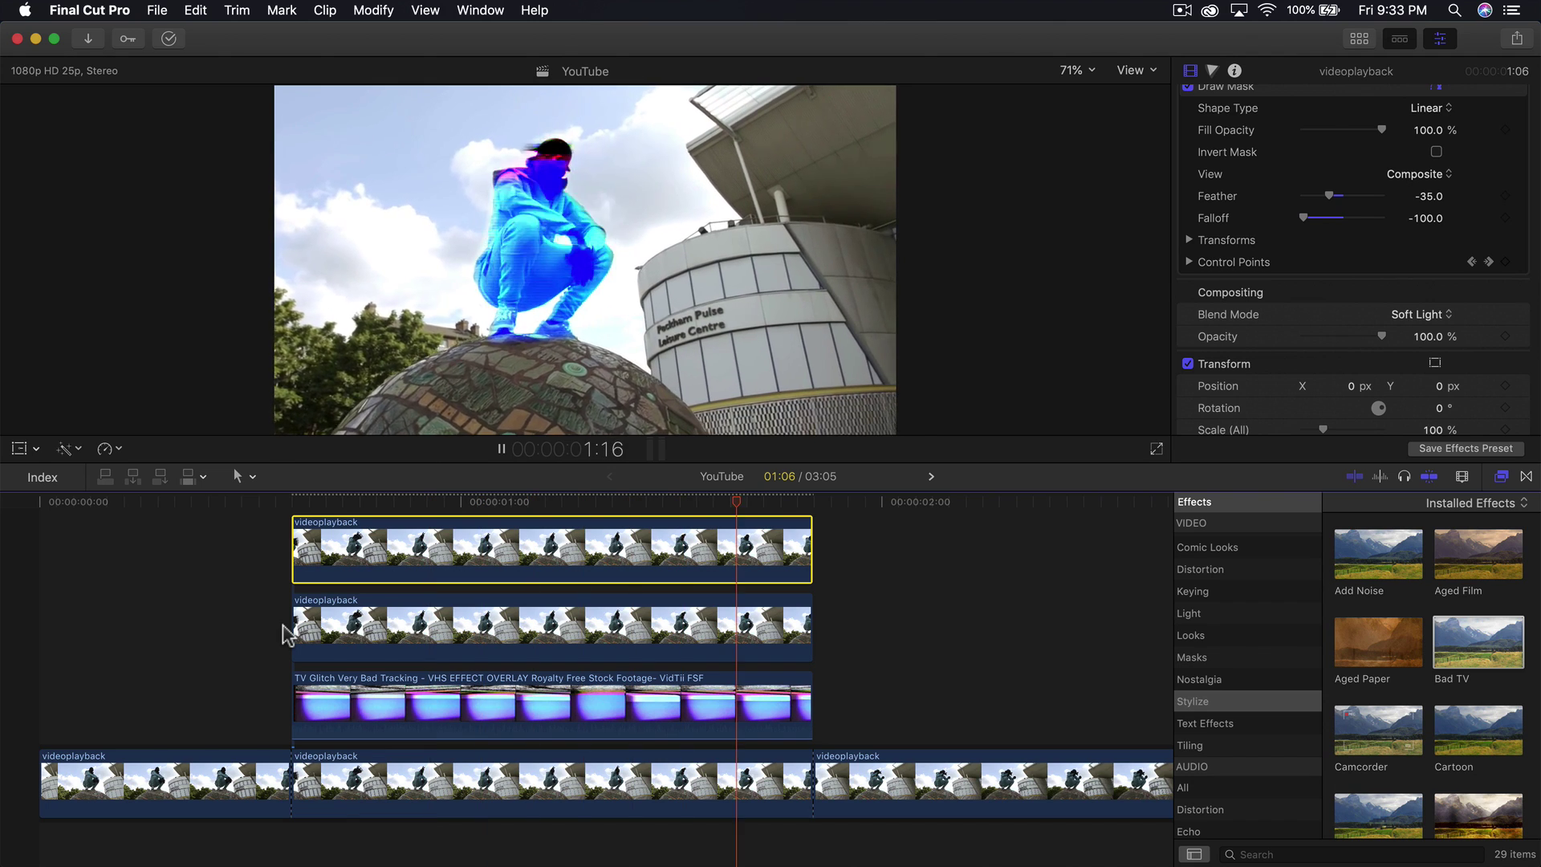
key(space)
Scroll the timeline right and zoom out with Command-Minus to show the full clip stack.
scroll(913, 642, right, 3)
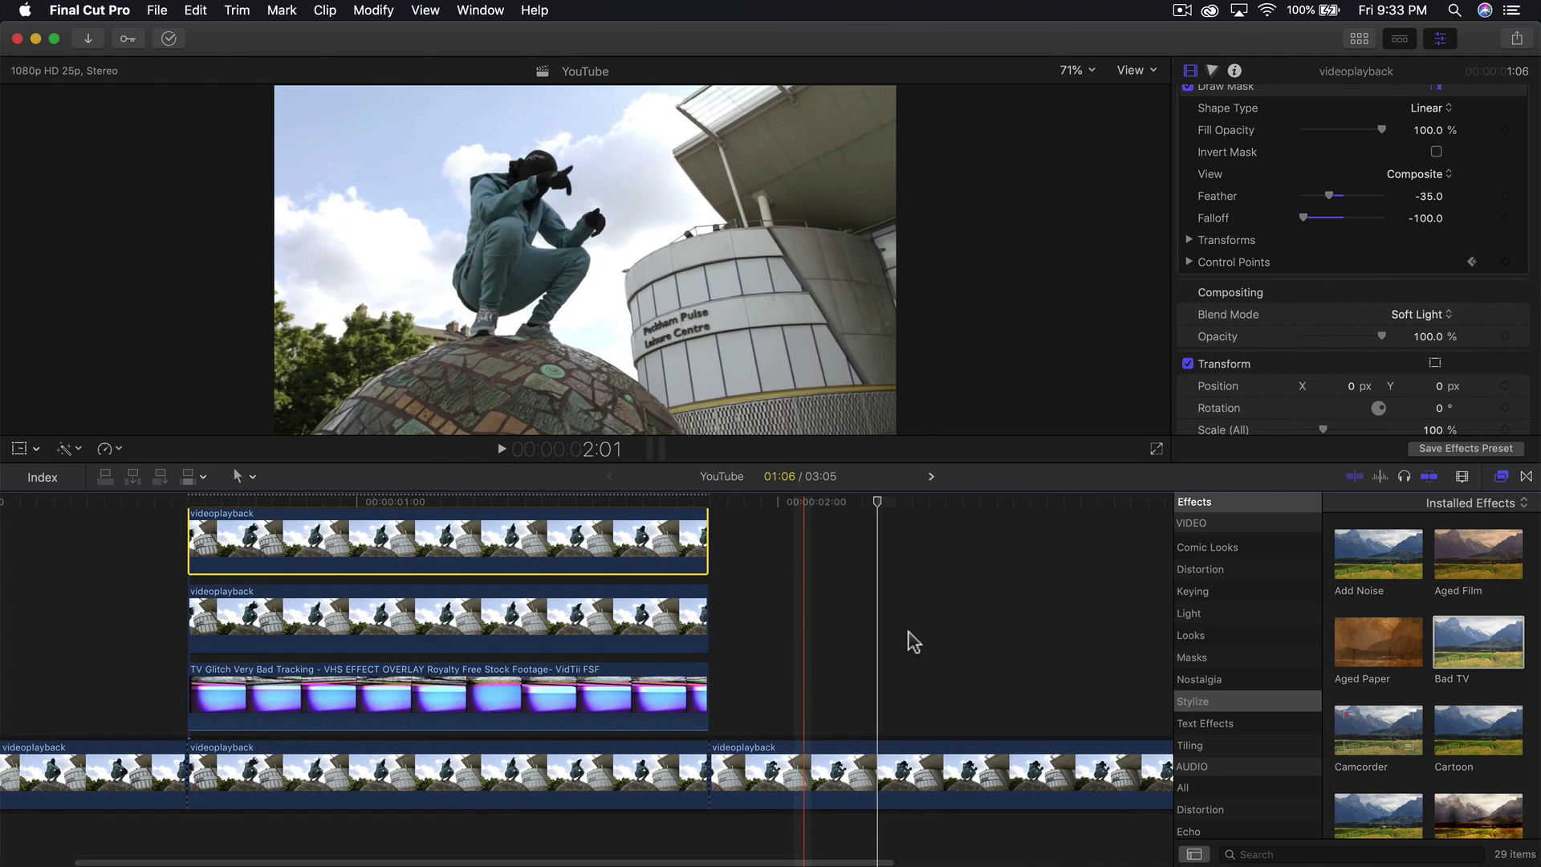
scroll(913, 642, right, 2)
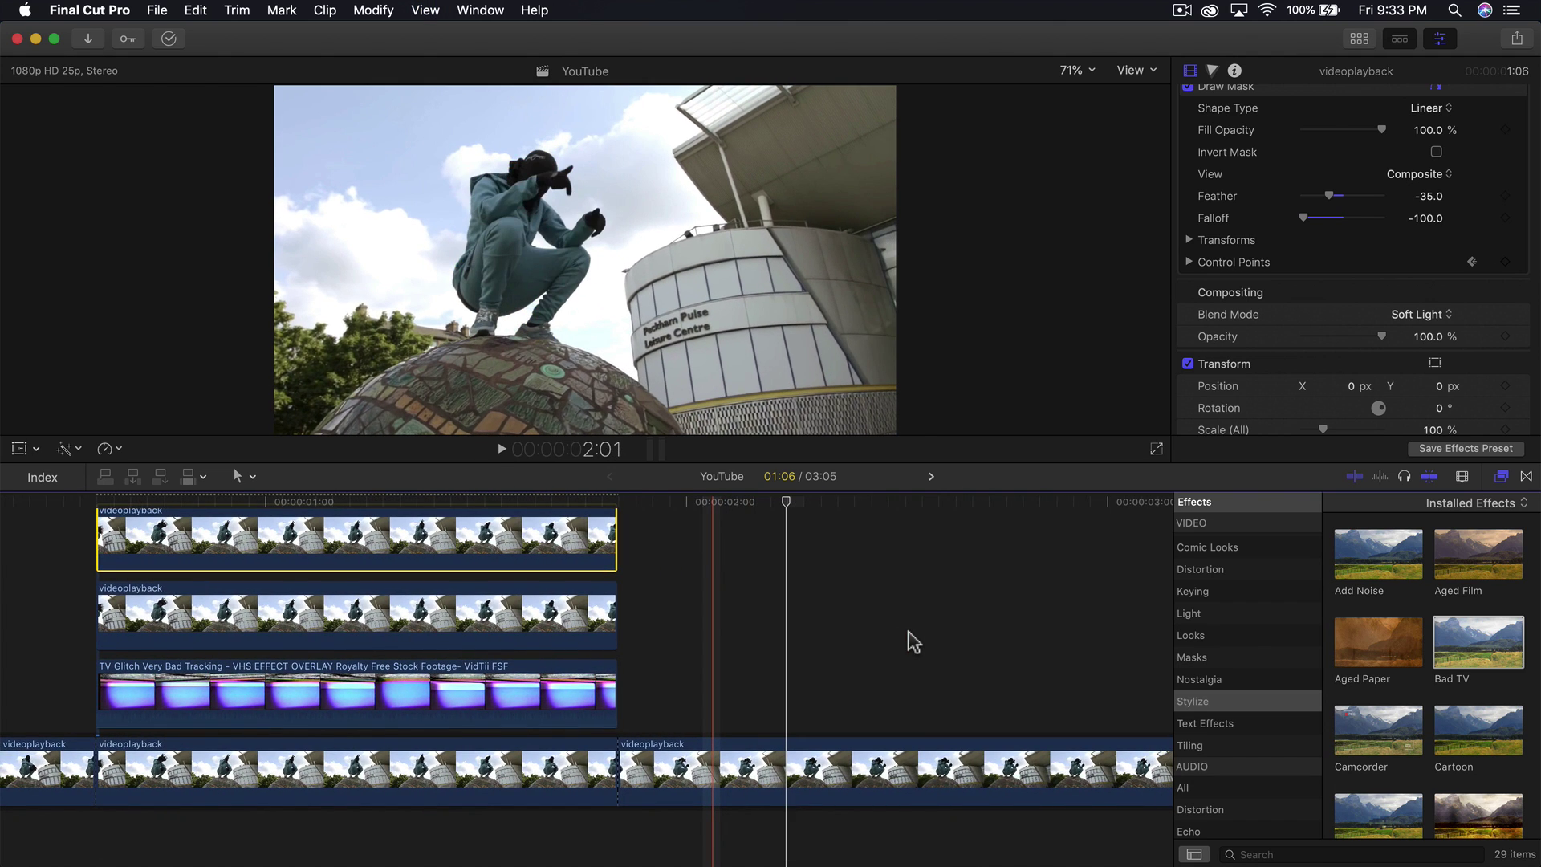
key(super+minus)
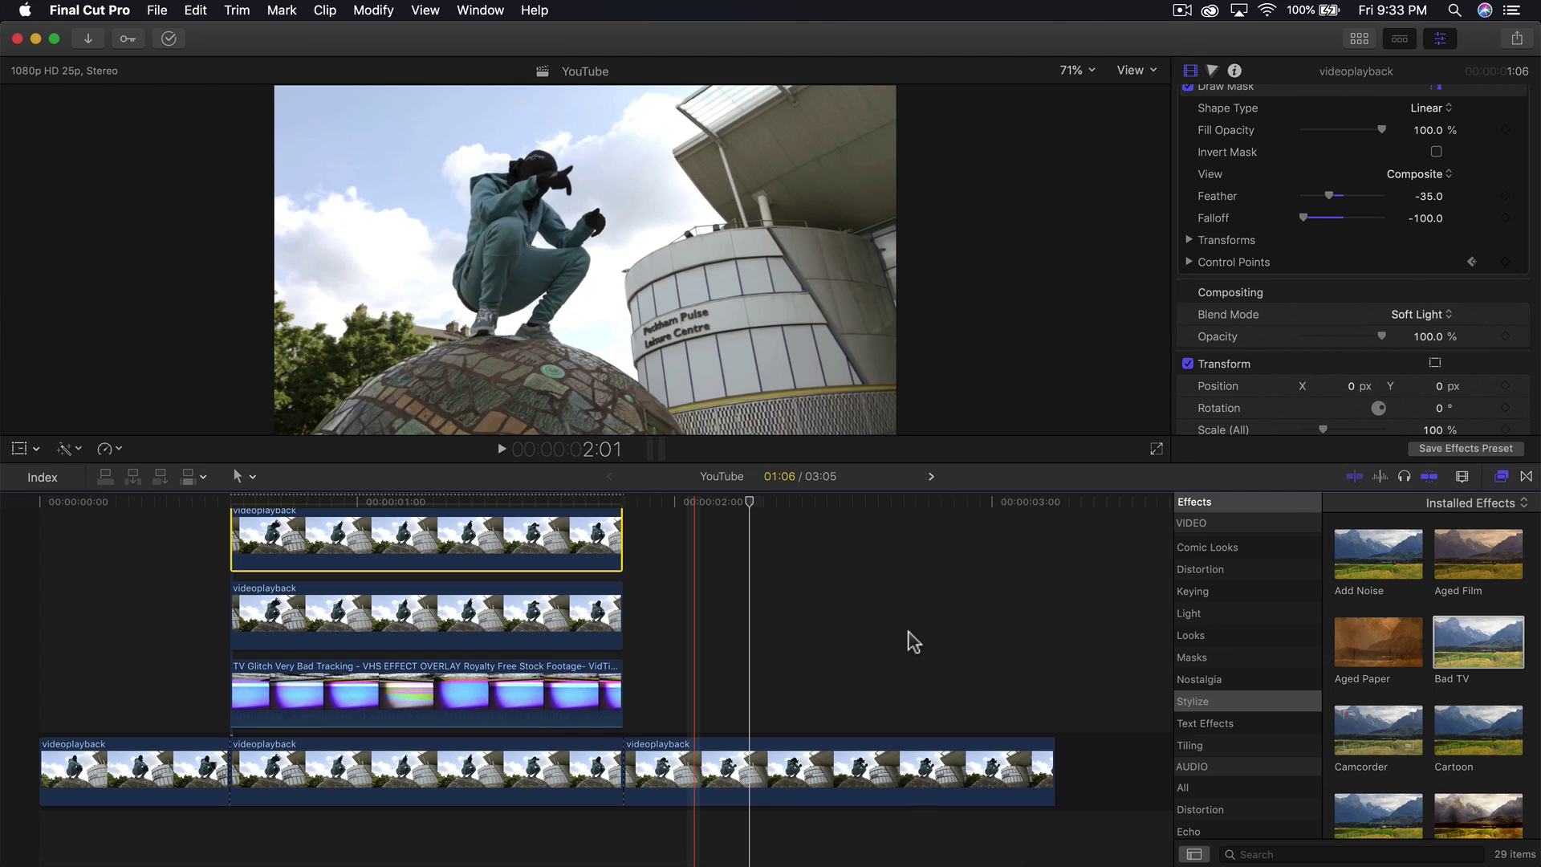